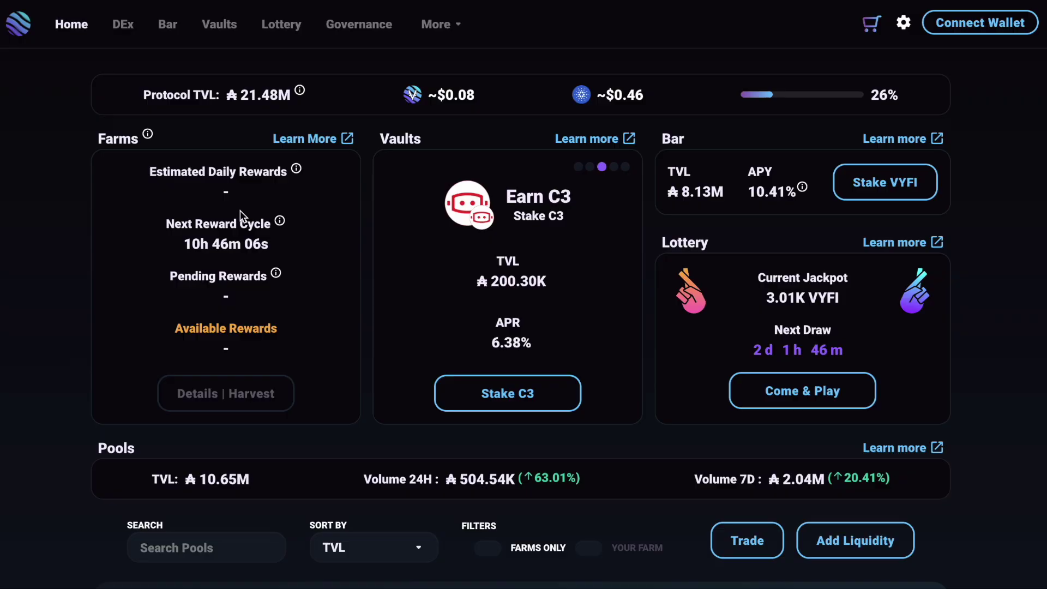
Open Liqwid's Borrow ADA dialog and scroll through the Collateral Distribution token list.
{"action": "scroll", "coordinate": [240, 210], "scroll_direction": "down", "scroll_amount": 3}
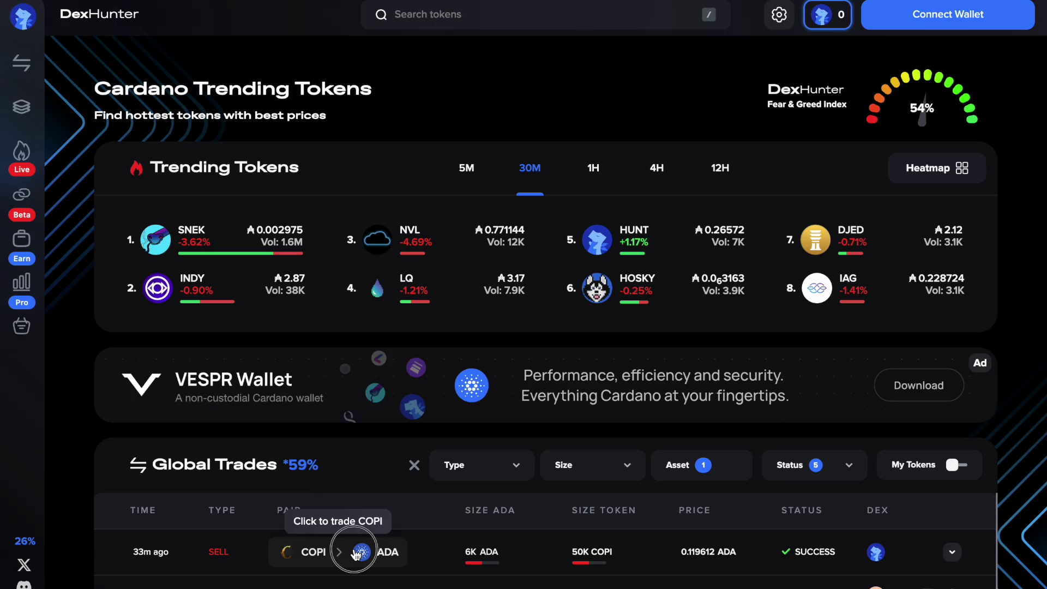
{"action": "left_click", "coordinate": [356, 554]}
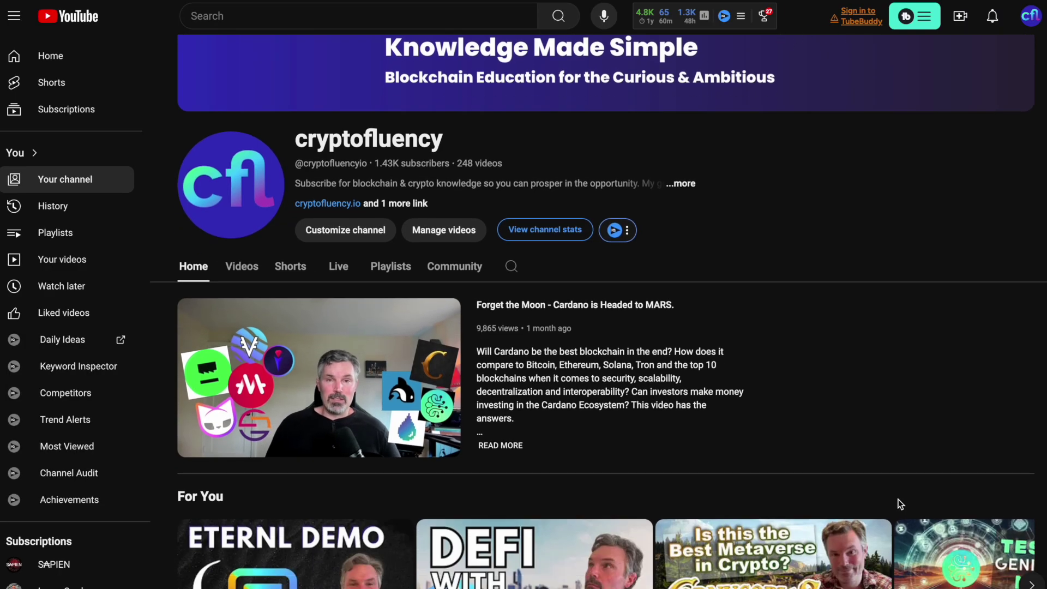
{"action": "scroll", "coordinate": [899, 500], "scroll_direction": "down", "scroll_amount": 6}
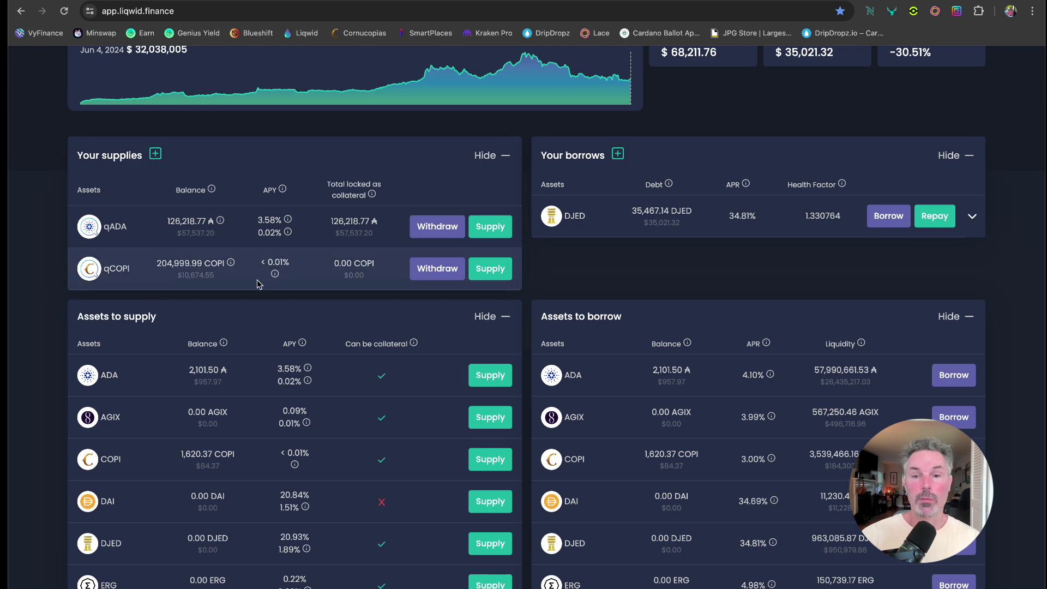
{"action": "scroll", "coordinate": [568, 148], "scroll_direction": "up", "scroll_amount": 2}
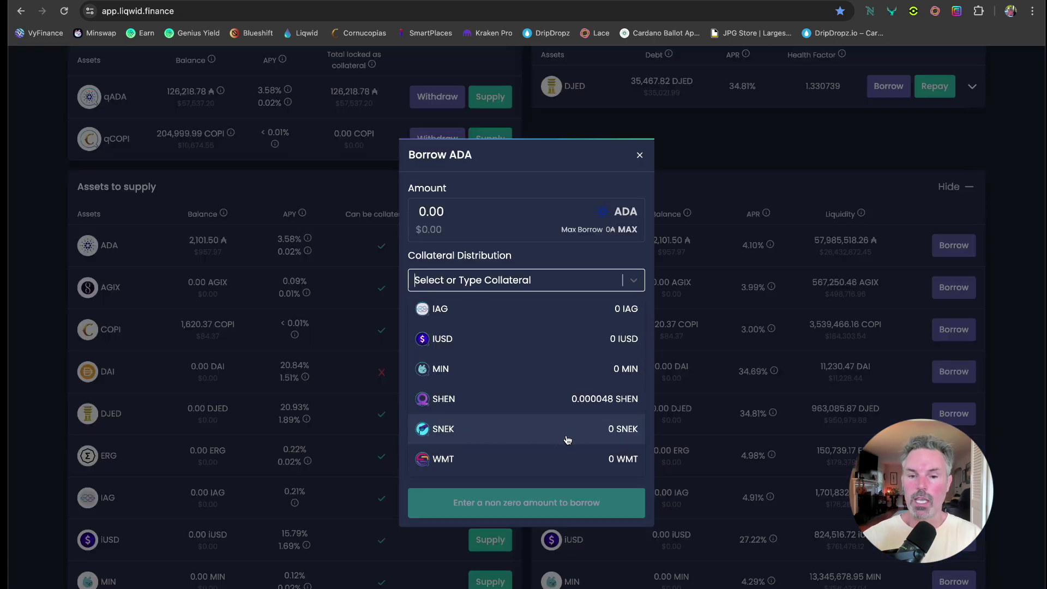
{"action": "scroll", "coordinate": [548, 438], "scroll_direction": "up", "scroll_amount": 3}
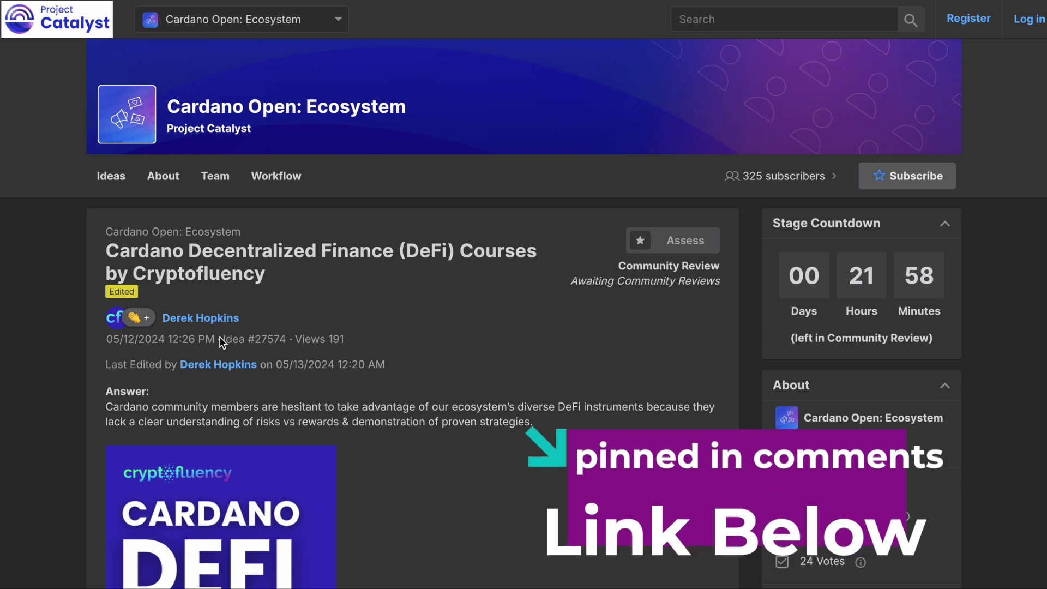
Highlight 'Idea #27574' in the DeFi Courses proposal's metadata line.
{"action": "left_click_drag", "start_coordinate": [222, 338], "coordinate": [243, 338]}
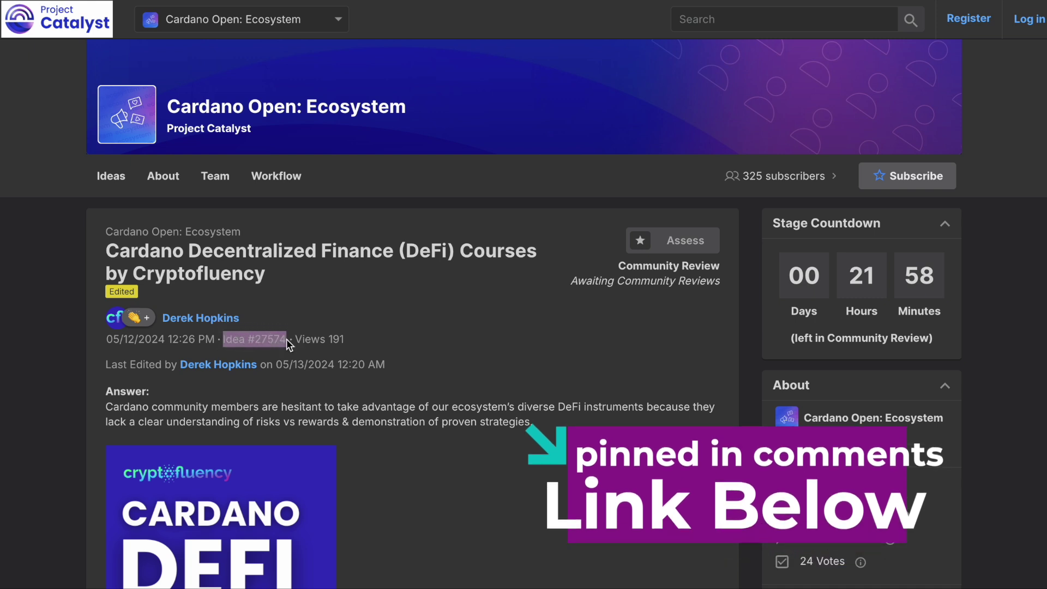
{"action": "scroll", "coordinate": [390, 432], "scroll_direction": "down", "scroll_amount": 3}
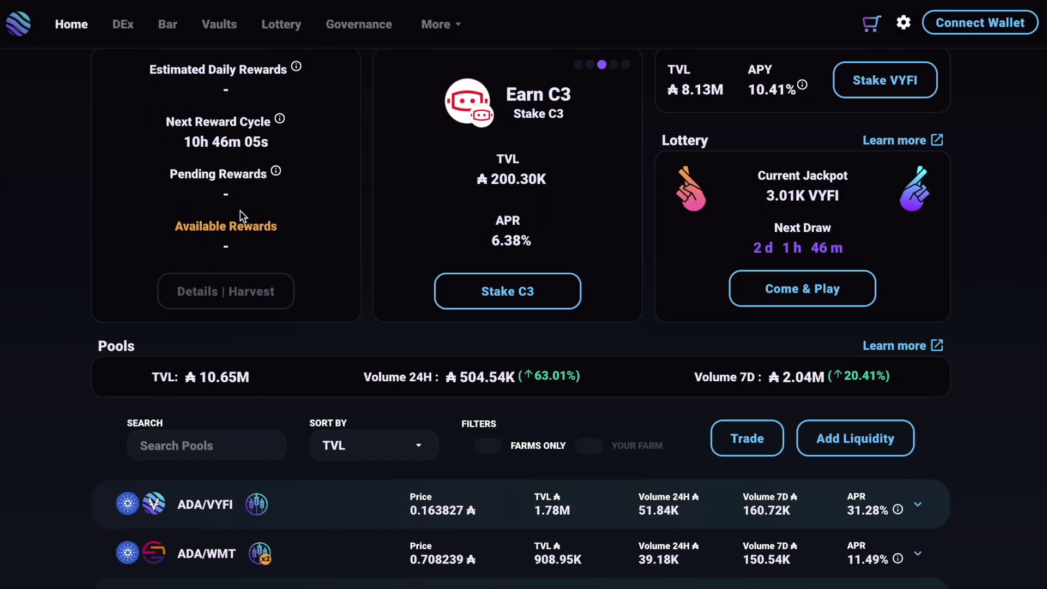
{"action": "scroll", "coordinate": [243, 216], "scroll_direction": "down", "scroll_amount": 4}
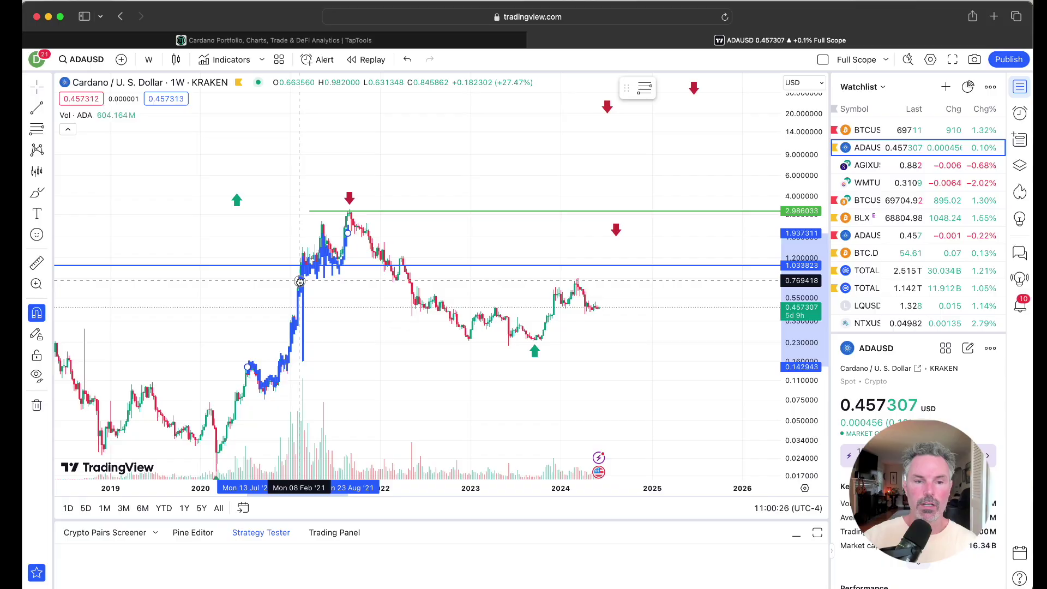
Bring up VyFinance's V2 vaults: Earn VYFI, Earn COPI and Earn C3.
{"action": "left_click_drag", "start_coordinate": [299, 281], "coordinate": [479, 211]}
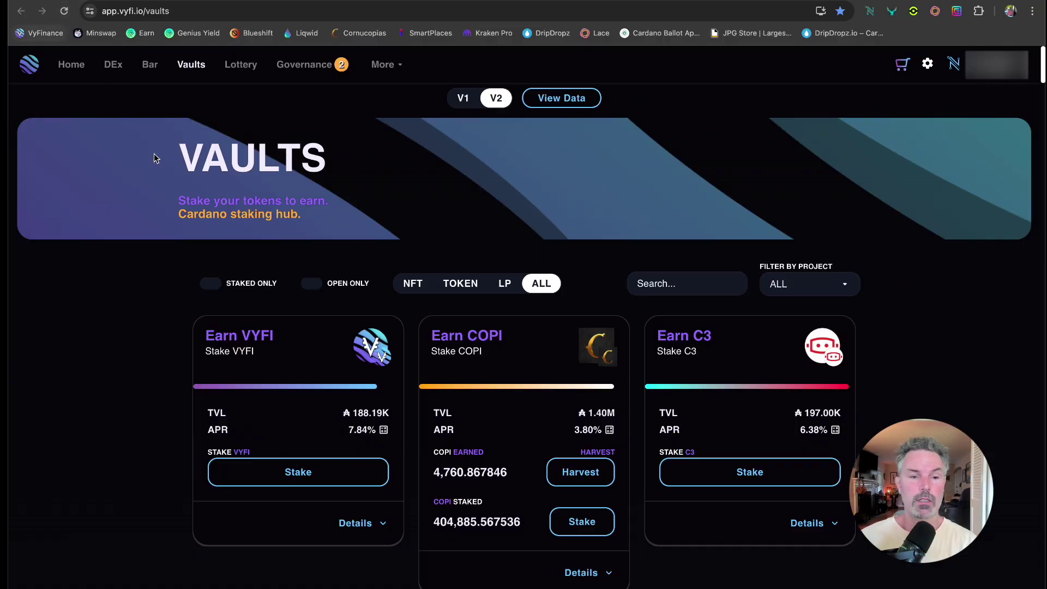
Turn on Staked Only so just the COPI, NEWM and DRIP vaults remain.
{"action": "left_click", "coordinate": [207, 284]}
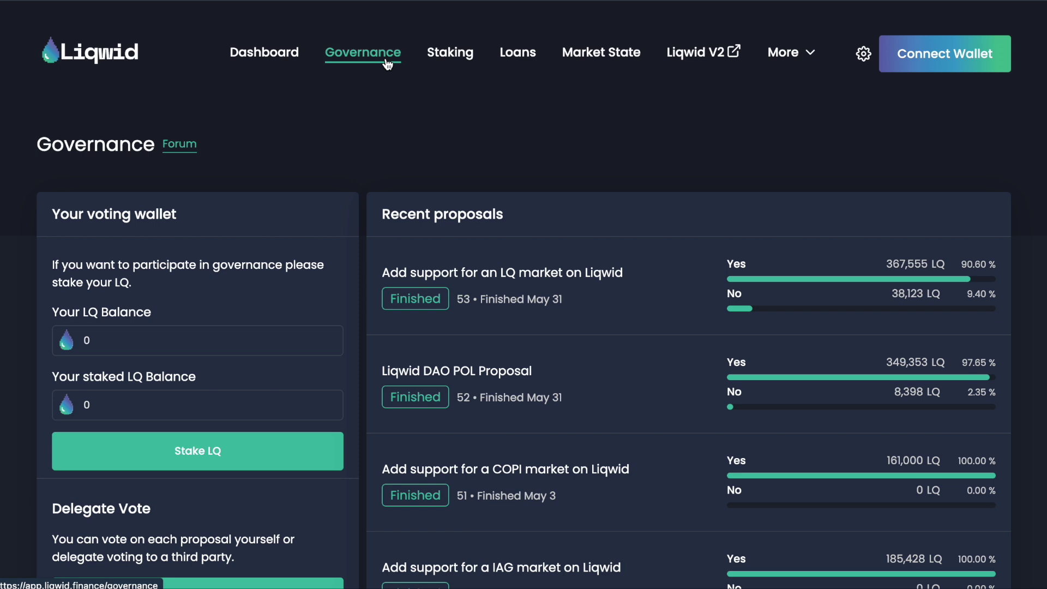
Open the 'Add support for a COPI market on Liqwid' proposal from Recent proposals.
{"action": "scroll", "coordinate": [523, 188], "scroll_direction": "down", "scroll_amount": 3}
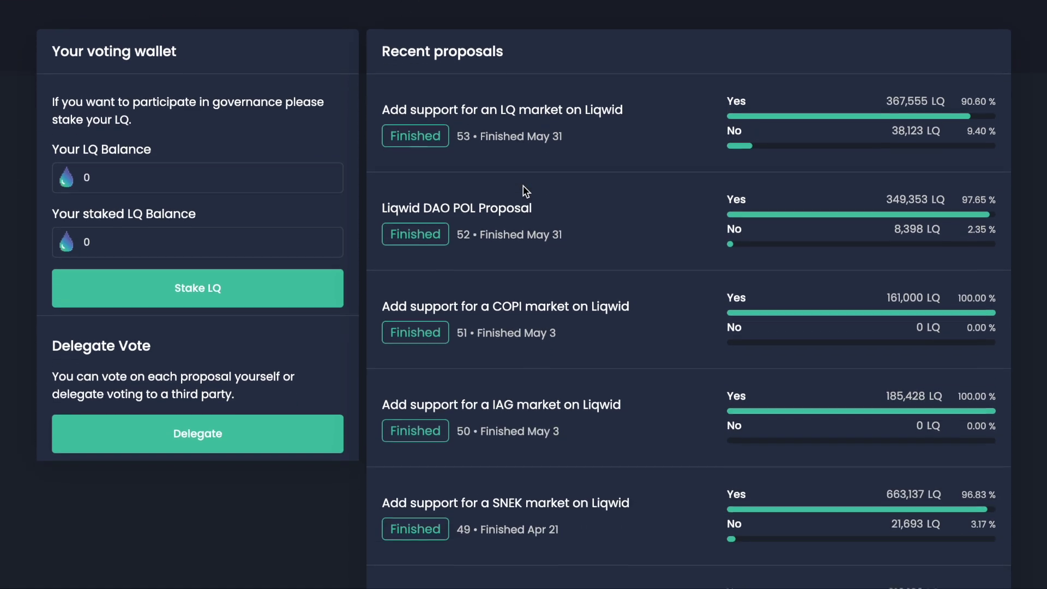
{"action": "left_click", "coordinate": [428, 288]}
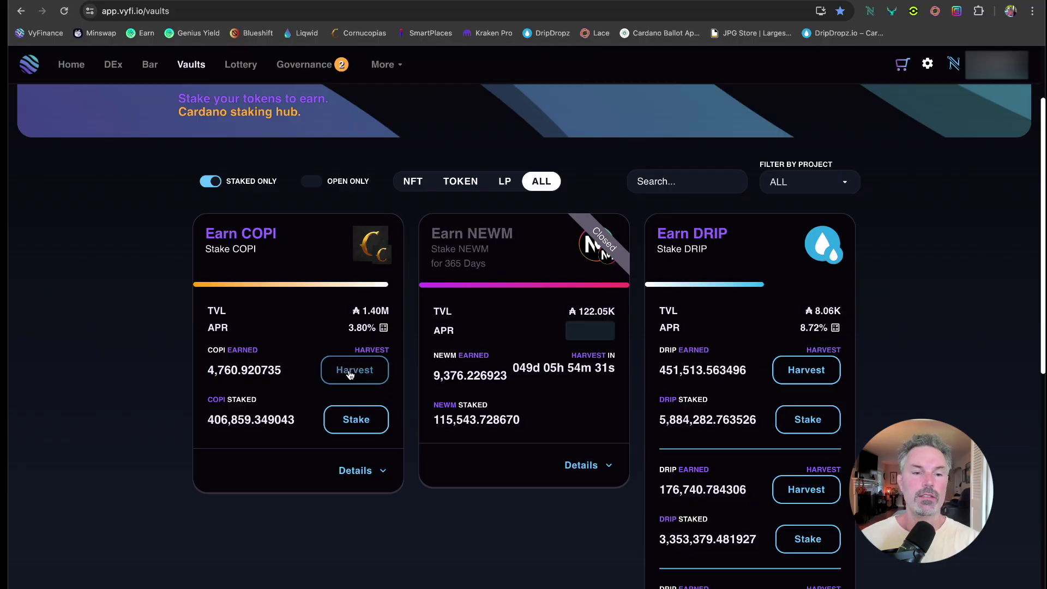
Start harvesting the earned rewards from the Earn COPI vault card.
{"action": "left_click", "coordinate": [350, 372]}
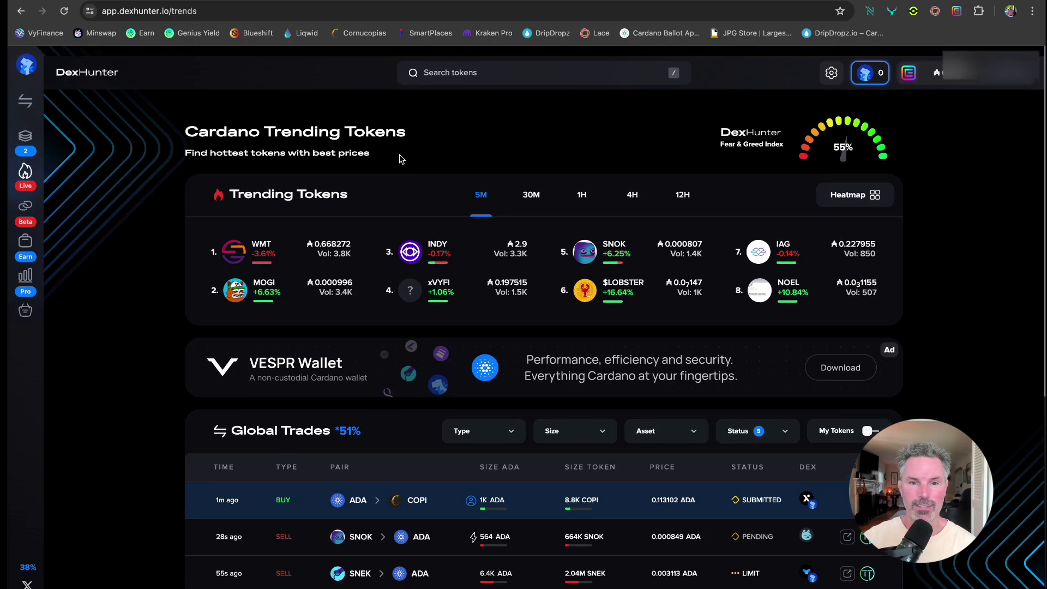
{"action": "scroll", "coordinate": [401, 158], "scroll_direction": "down", "scroll_amount": 1}
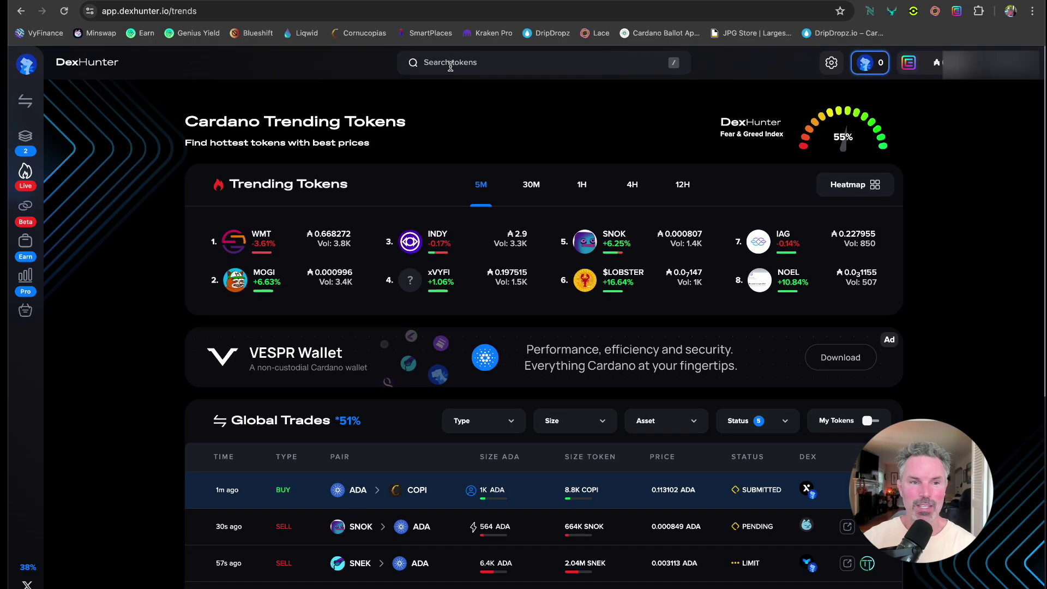
Search 'nu' and choose Nuvola (NVL) as the token to buy.
{"action": "left_click", "coordinate": [450, 65]}
{"action": "type", "text": "nu"}
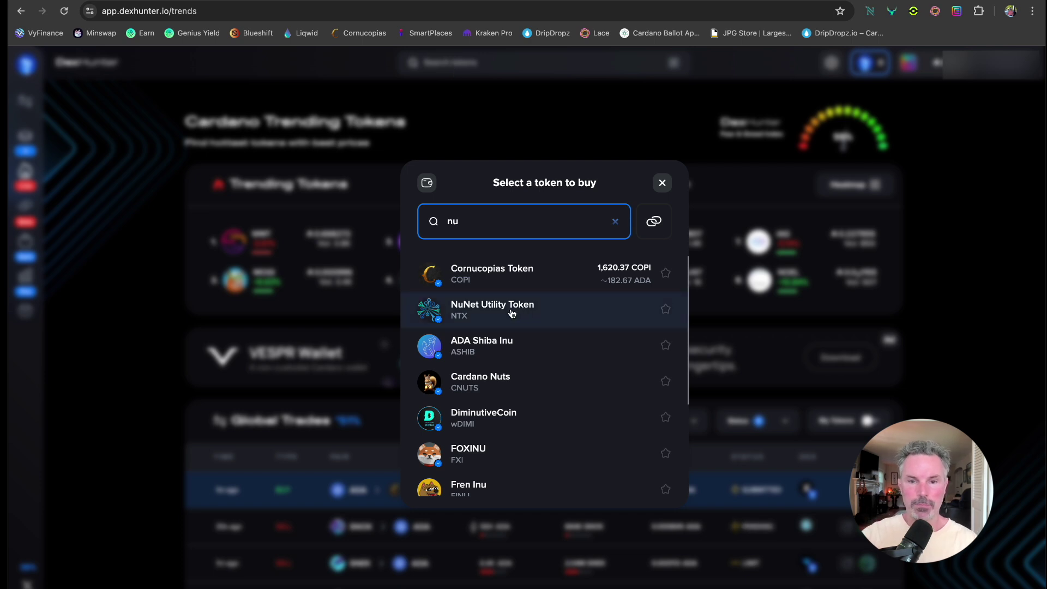
{"action": "left_click", "coordinate": [598, 276]}
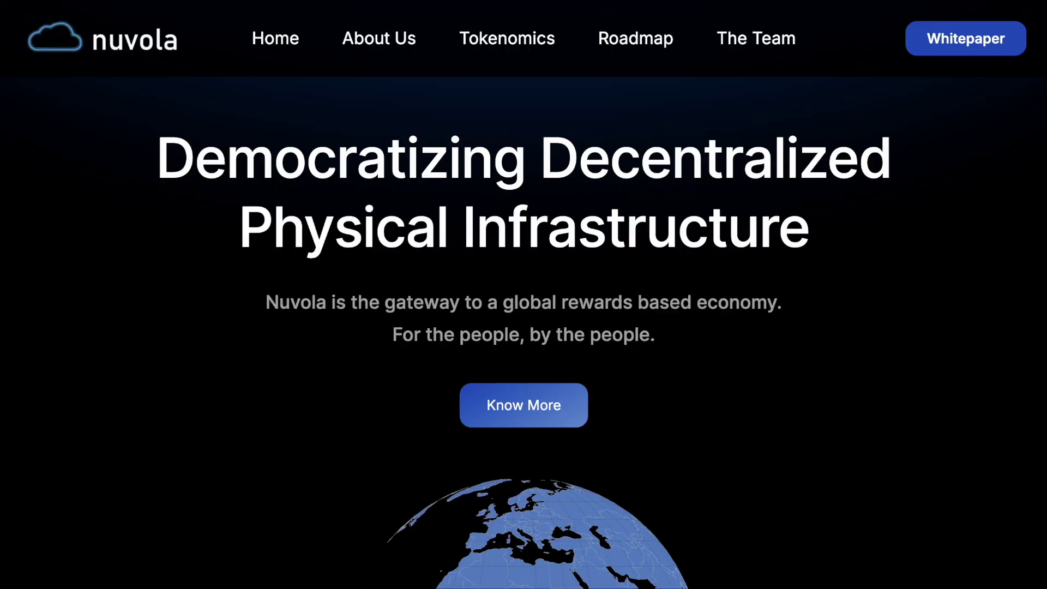
{"action": "scroll", "coordinate": [962, 442], "scroll_direction": "down", "scroll_amount": 4}
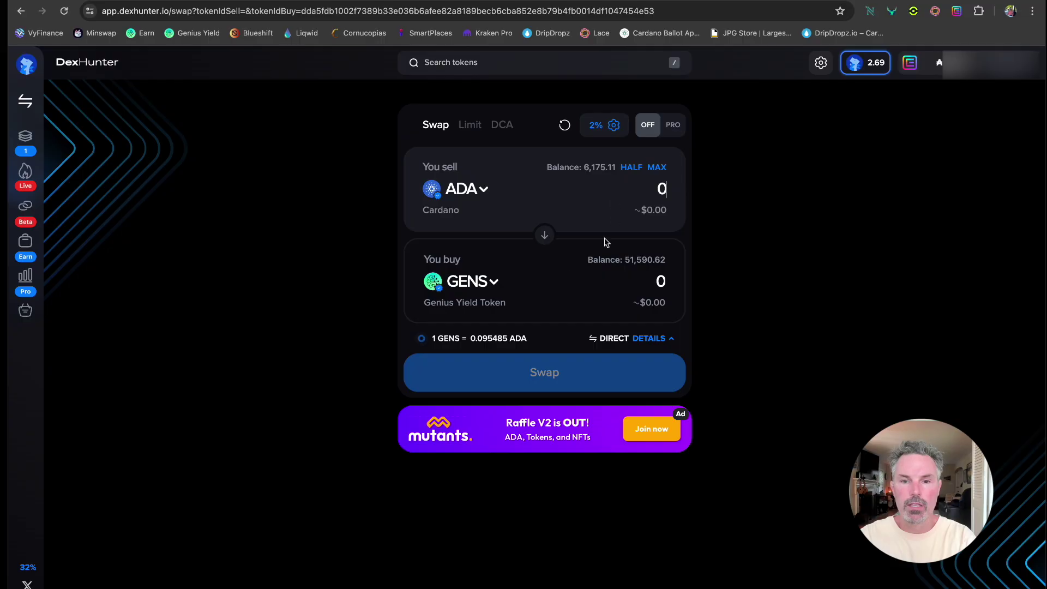
Filter the token search with 'book' to show only the BOOK token.
{"action": "left_click", "coordinate": [545, 63]}
{"action": "type", "text": "book"}
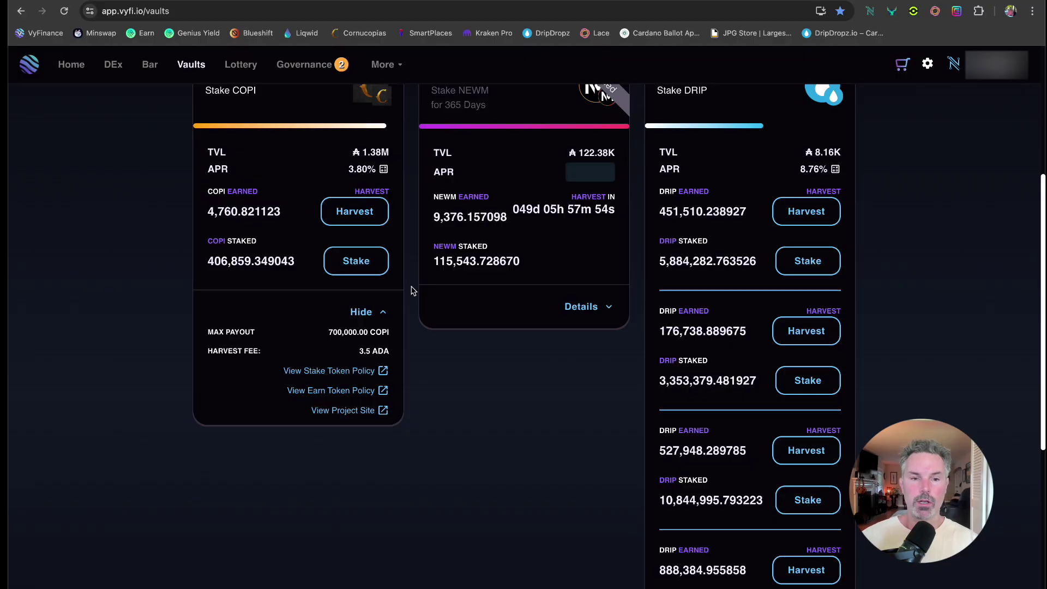
{"action": "scroll", "coordinate": [413, 291], "scroll_direction": "up", "scroll_amount": 4}
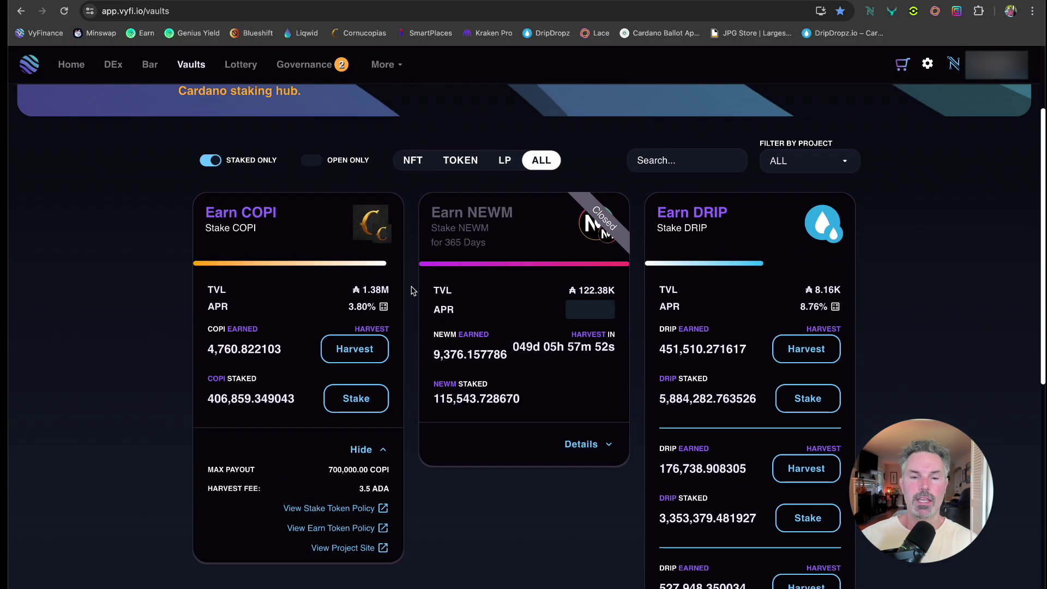
{"action": "scroll", "coordinate": [412, 291], "scroll_direction": "down", "scroll_amount": 2}
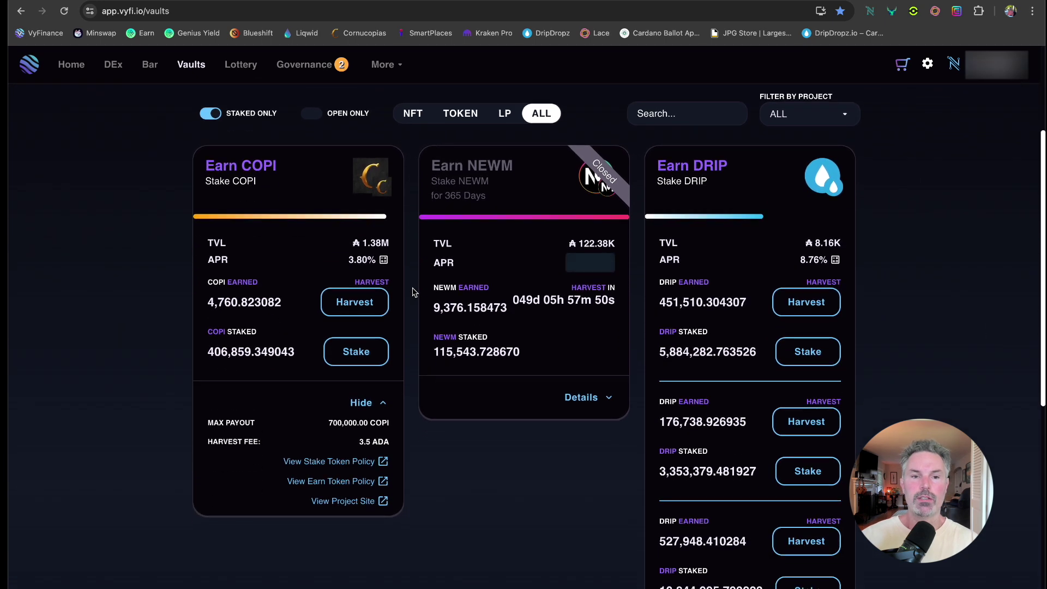
{"action": "scroll", "coordinate": [413, 291], "scroll_direction": "down", "scroll_amount": 1}
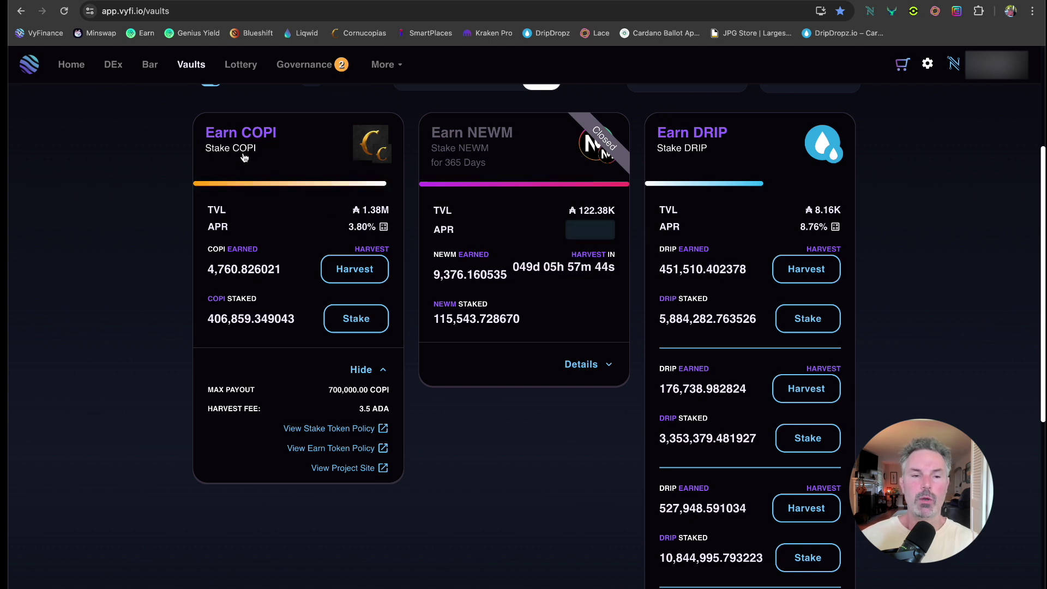
{"action": "scroll", "coordinate": [305, 151], "scroll_direction": "up", "scroll_amount": 1}
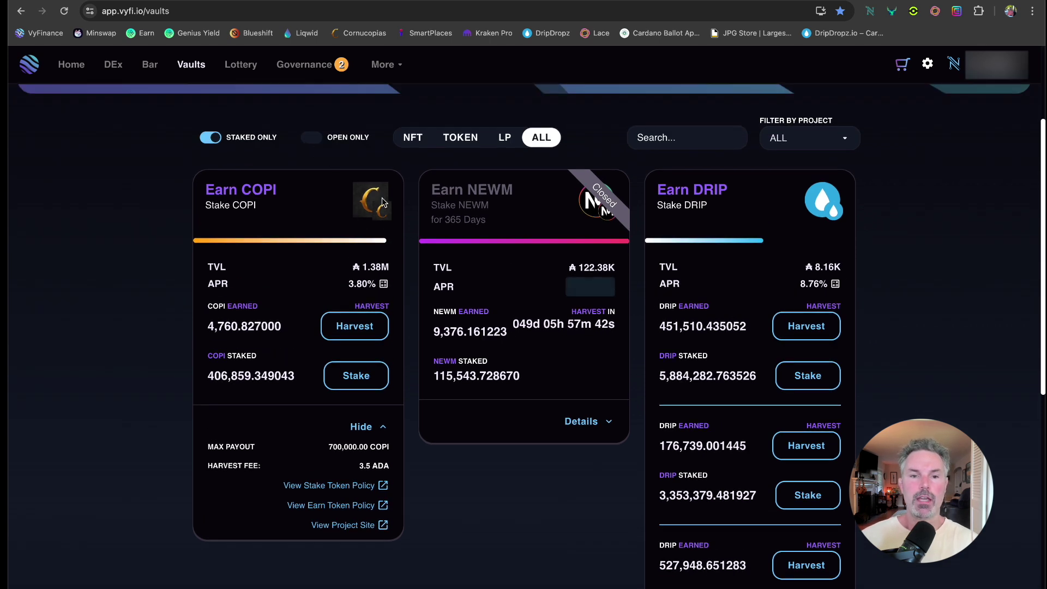
{"action": "left_click", "coordinate": [211, 138]}
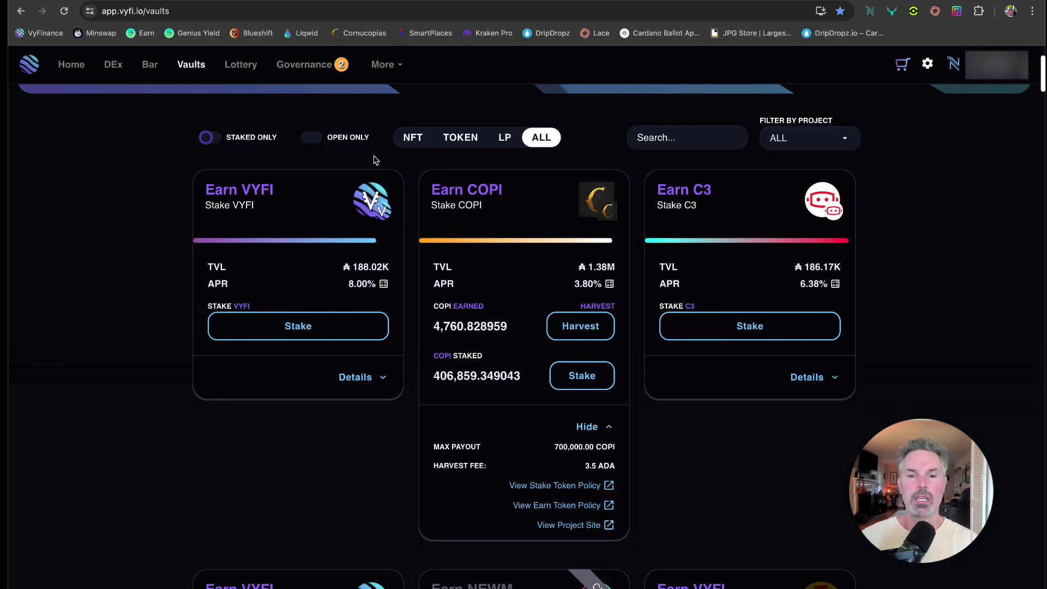
{"action": "scroll", "coordinate": [429, 205], "scroll_direction": "down", "scroll_amount": 7}
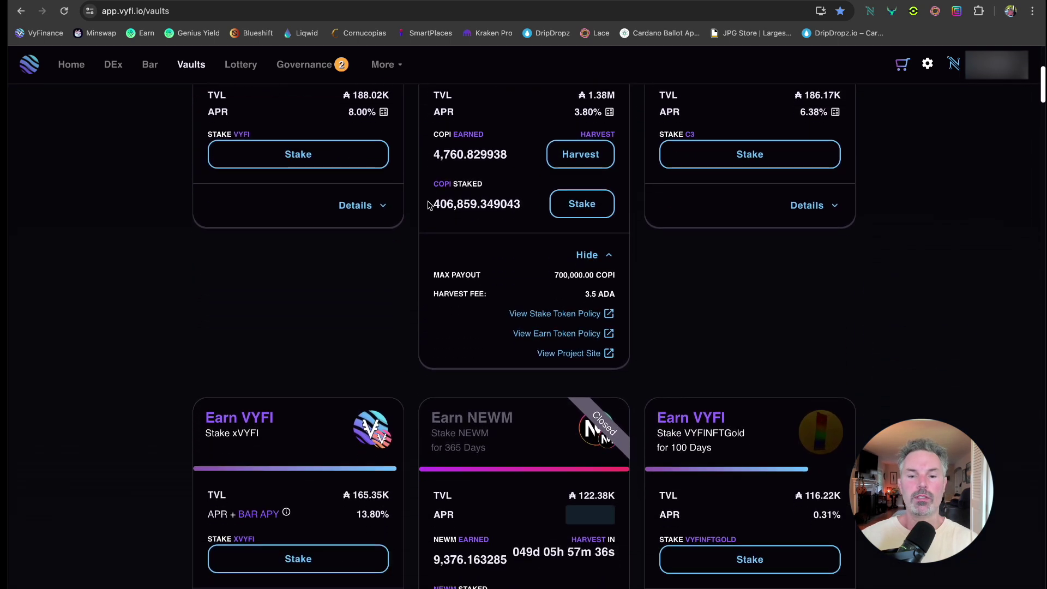
{"action": "scroll", "coordinate": [429, 206], "scroll_direction": "down", "scroll_amount": 8}
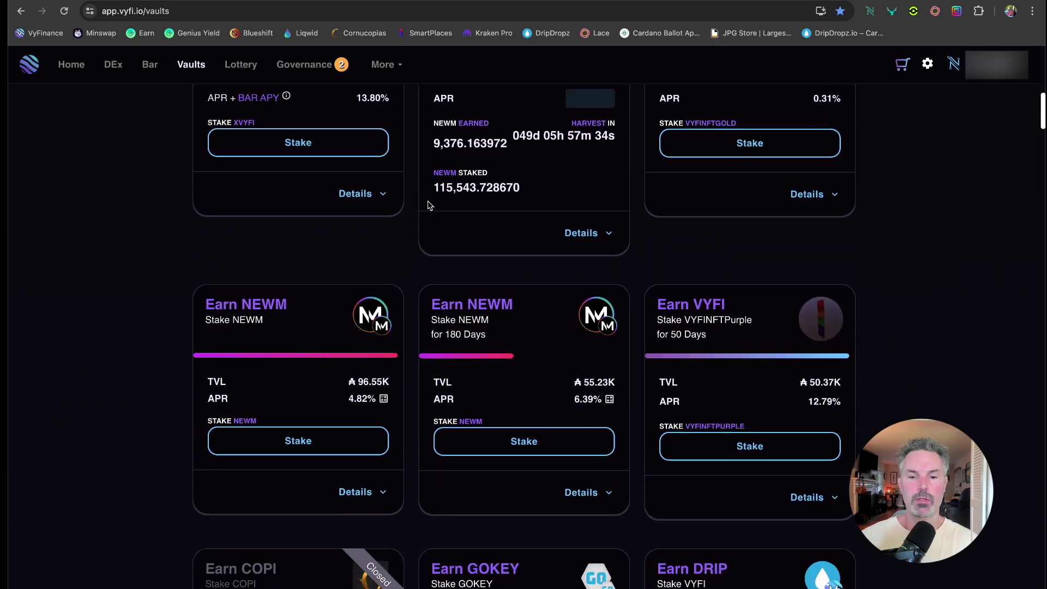
{"action": "scroll", "coordinate": [429, 206], "scroll_direction": "down", "scroll_amount": 4}
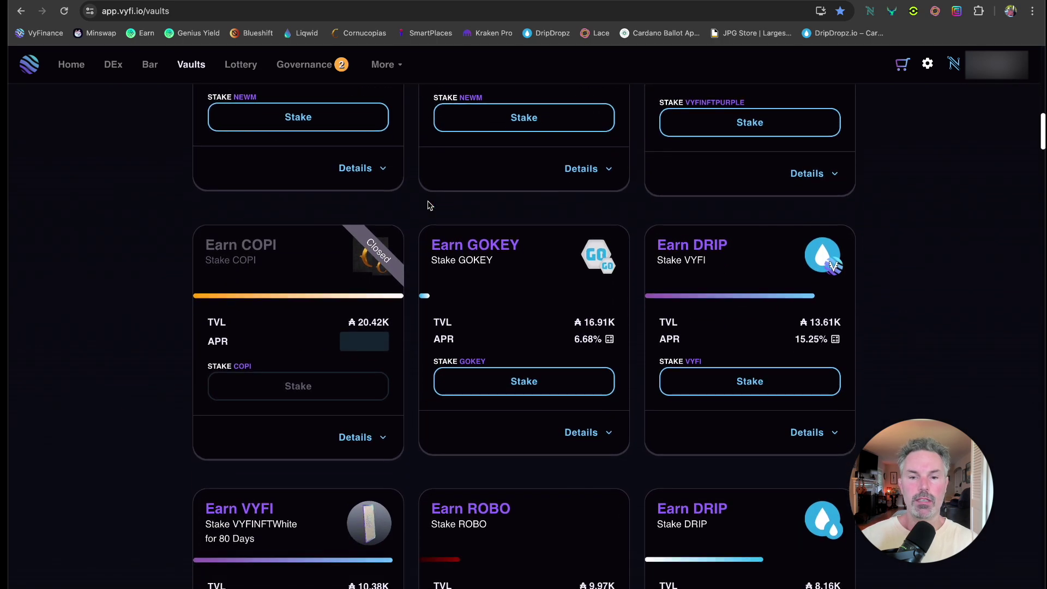
{"action": "scroll", "coordinate": [430, 205], "scroll_direction": "down", "scroll_amount": 4}
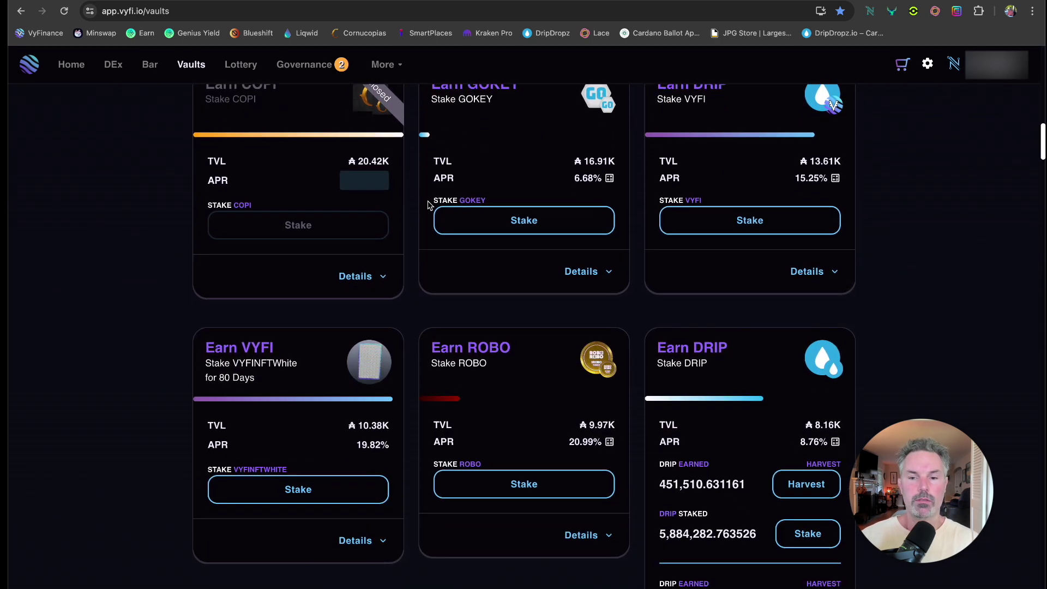
{"action": "scroll", "coordinate": [429, 206], "scroll_direction": "up", "scroll_amount": 4}
{"action": "scroll", "coordinate": [430, 206], "scroll_direction": "down", "scroll_amount": 2}
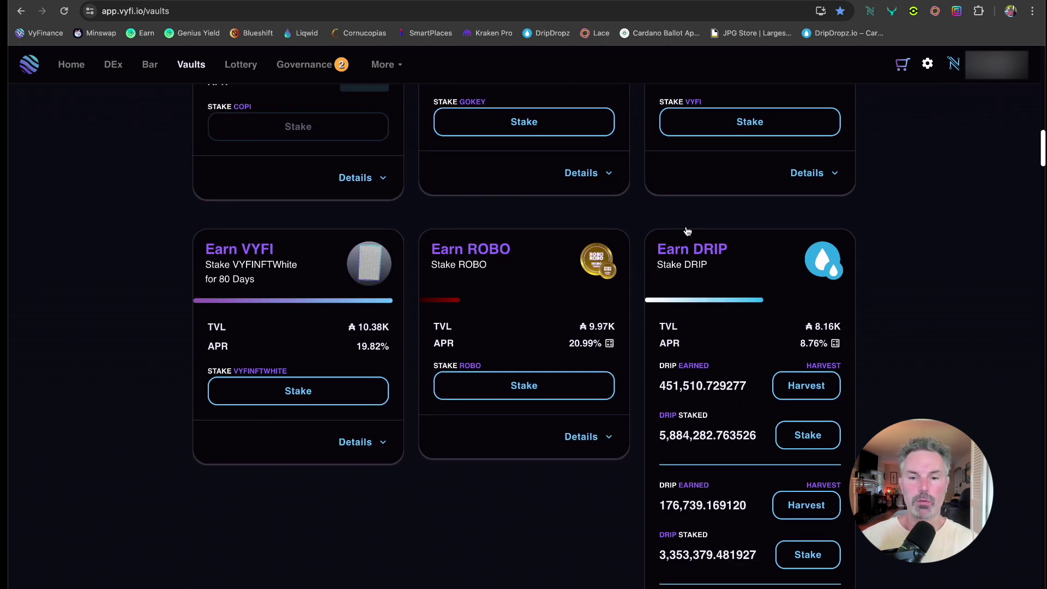
{"action": "scroll", "coordinate": [664, 298], "scroll_direction": "down", "scroll_amount": 3}
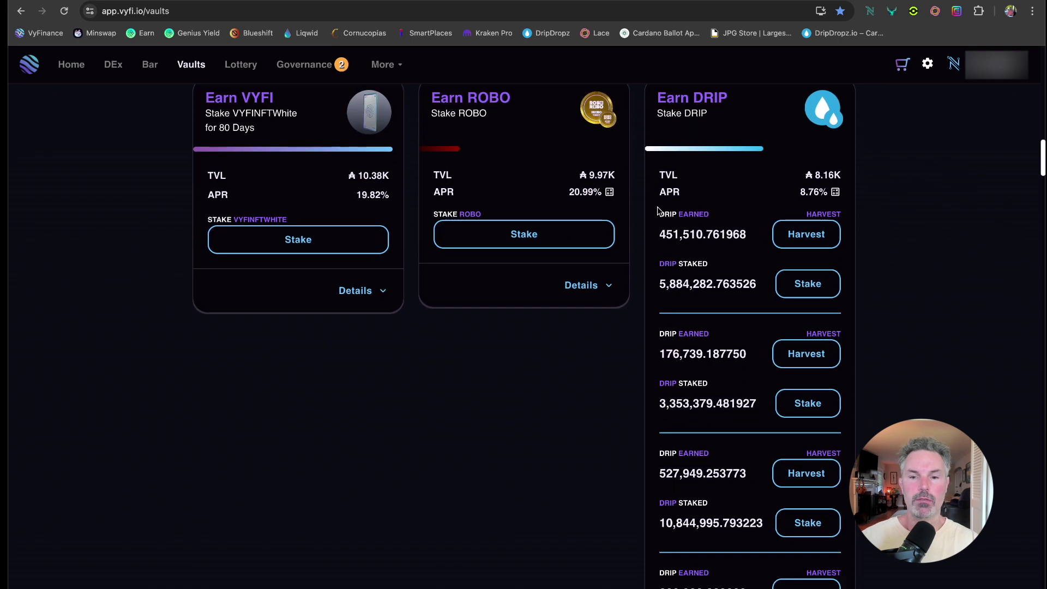
{"action": "scroll", "coordinate": [681, 295], "scroll_direction": "down", "scroll_amount": 4}
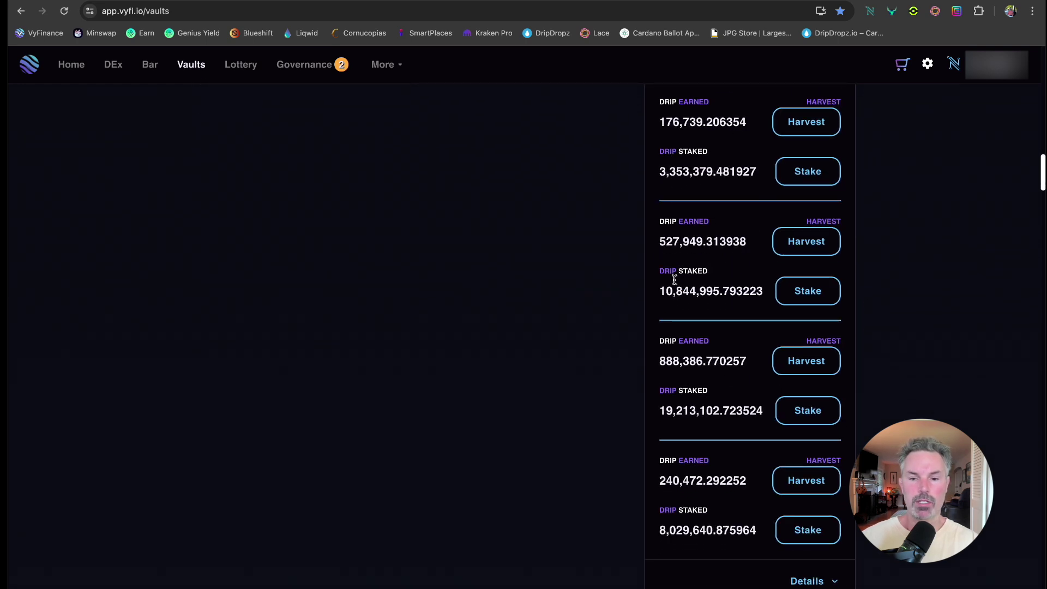
{"action": "scroll", "coordinate": [675, 280], "scroll_direction": "down", "scroll_amount": 9}
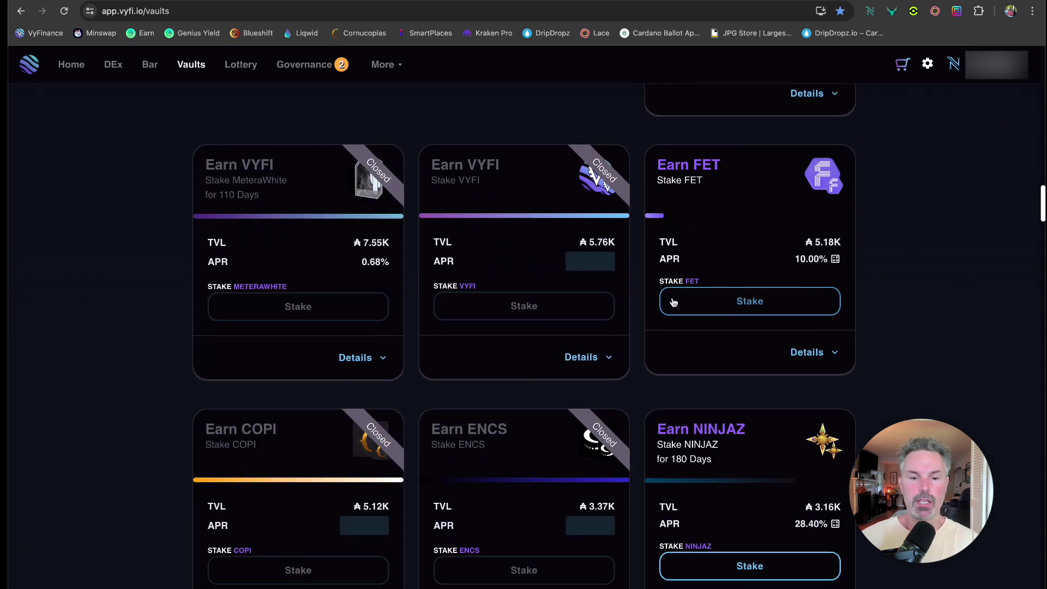
{"action": "scroll", "coordinate": [673, 302], "scroll_direction": "down", "scroll_amount": 3}
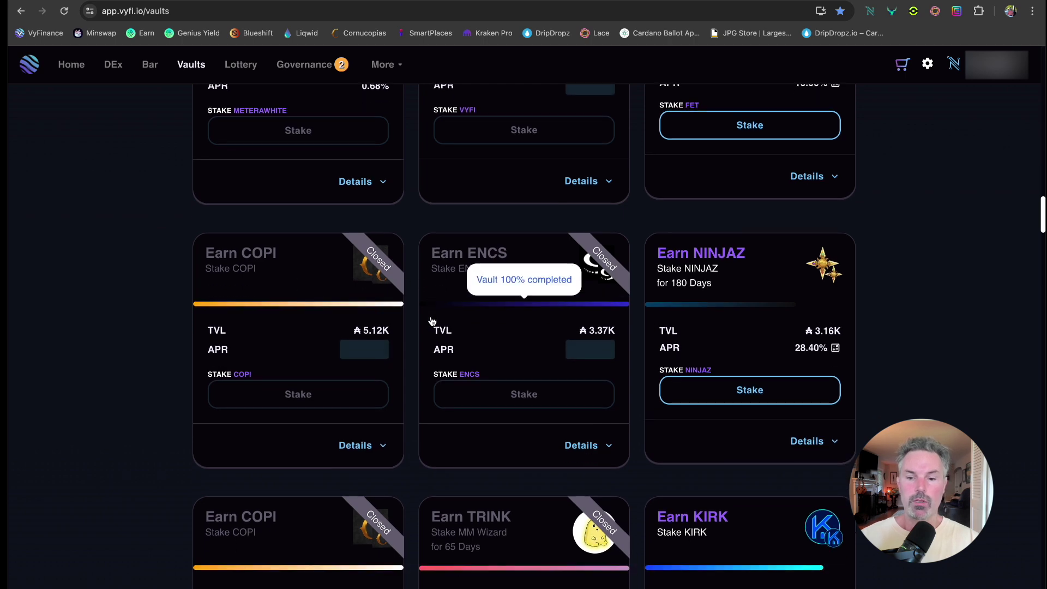
{"action": "scroll", "coordinate": [431, 319], "scroll_direction": "down", "scroll_amount": 5}
{"action": "scroll", "coordinate": [431, 319], "scroll_direction": "down", "scroll_amount": 4}
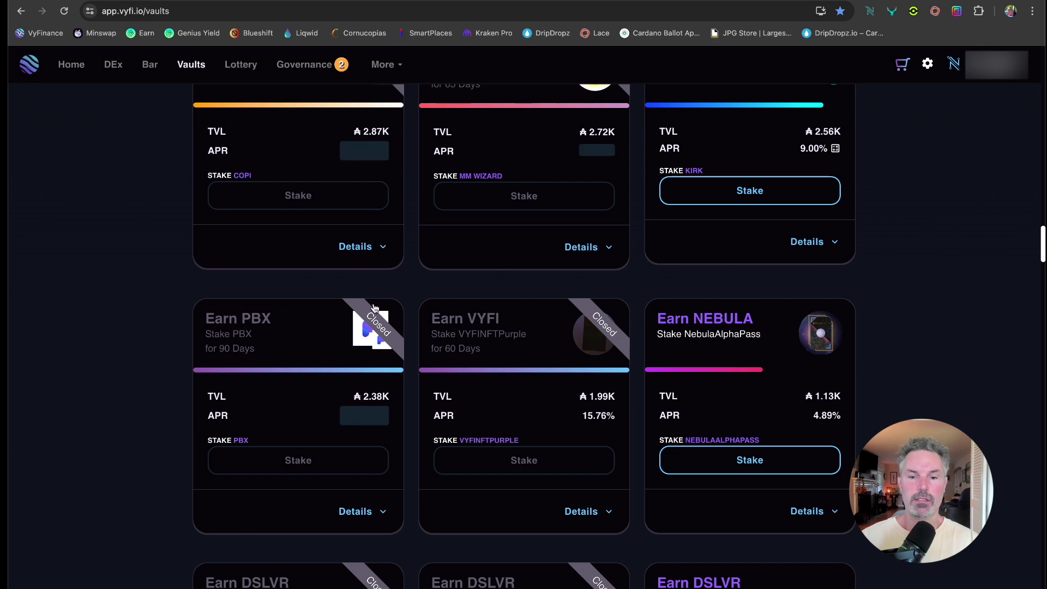
{"action": "scroll", "coordinate": [425, 335], "scroll_direction": "down", "scroll_amount": 2}
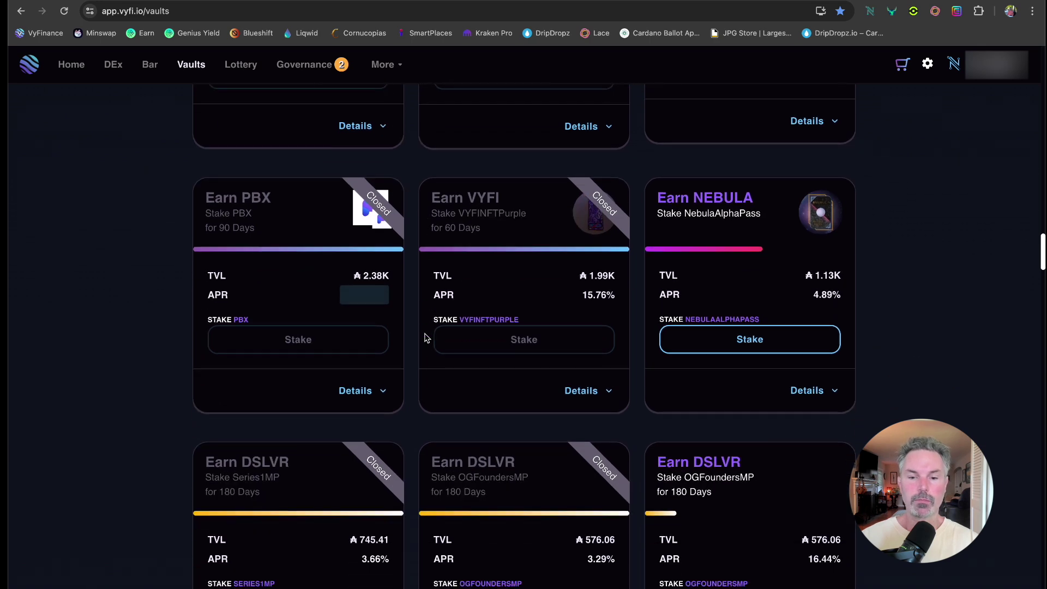
{"action": "scroll", "coordinate": [425, 336], "scroll_direction": "up", "scroll_amount": 9}
{"action": "scroll", "coordinate": [426, 338], "scroll_direction": "up", "scroll_amount": 8}
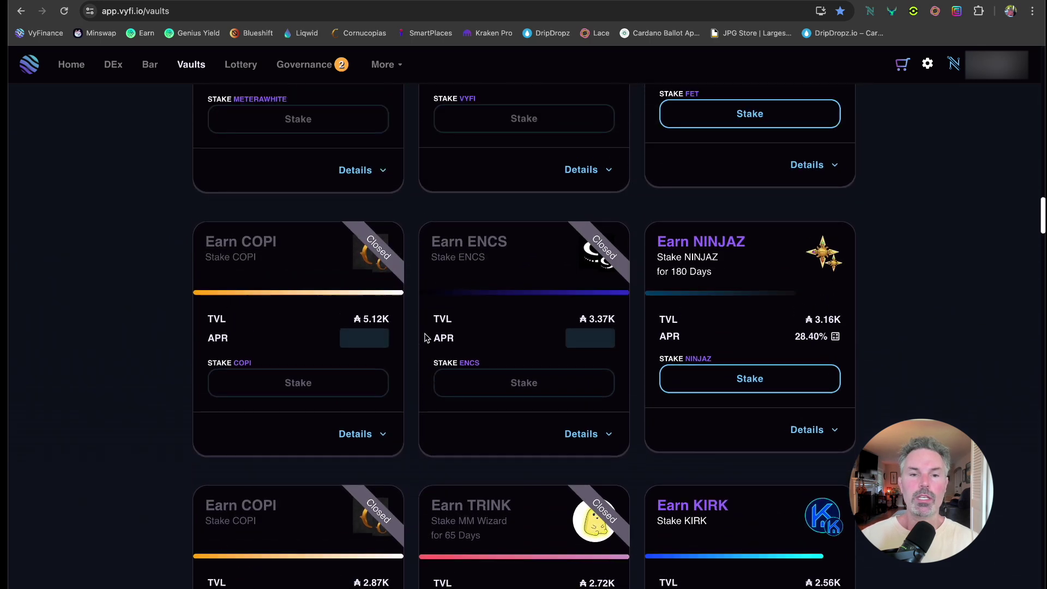
{"action": "scroll", "coordinate": [427, 338], "scroll_direction": "up", "scroll_amount": 20}
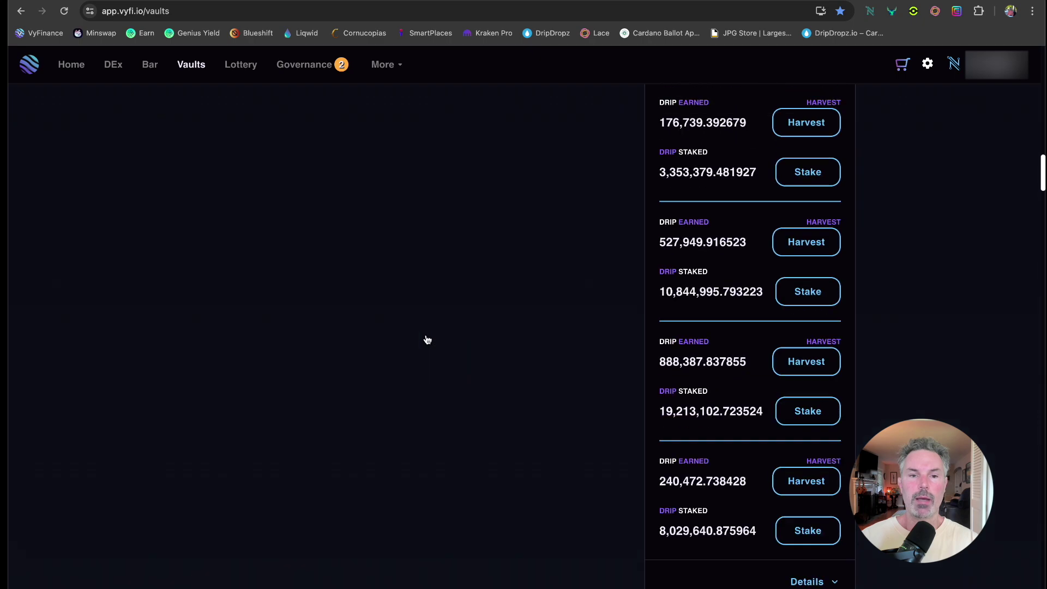
{"action": "scroll", "coordinate": [427, 338], "scroll_direction": "up", "scroll_amount": 15}
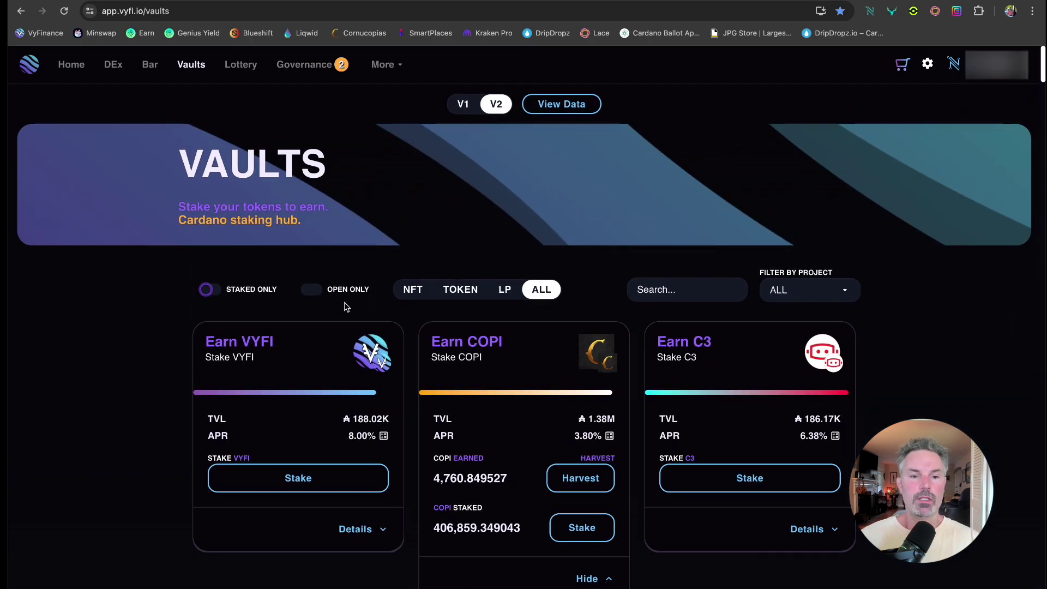
Try the Open Only filter and NFT and LP tabs, then settle on Staked Only.
{"action": "left_click", "coordinate": [314, 291]}
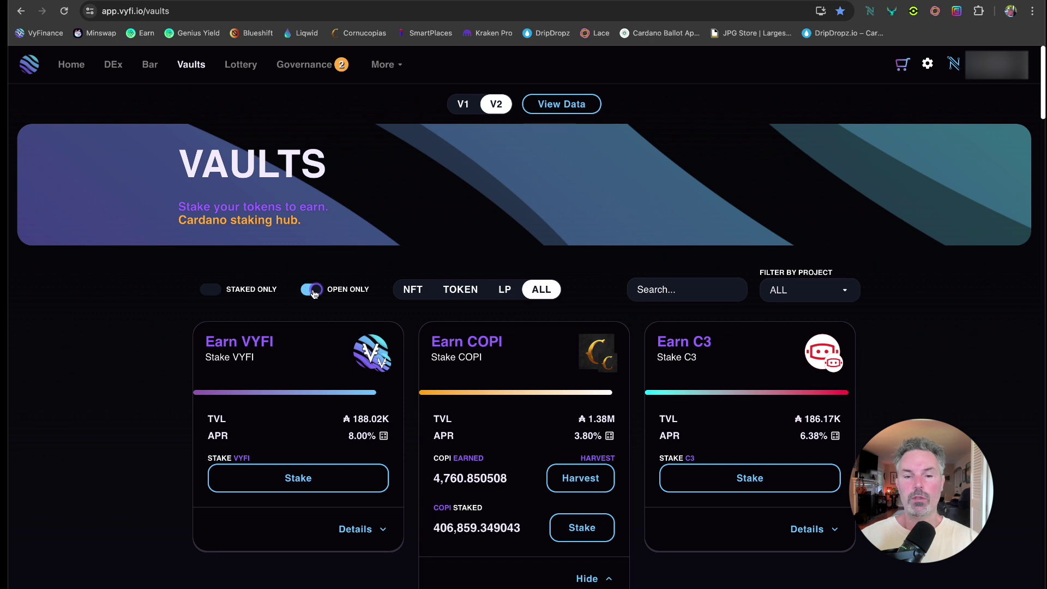
{"action": "scroll", "coordinate": [420, 376], "scroll_direction": "down", "scroll_amount": 1}
{"action": "scroll", "coordinate": [414, 327], "scroll_direction": "up", "scroll_amount": 1}
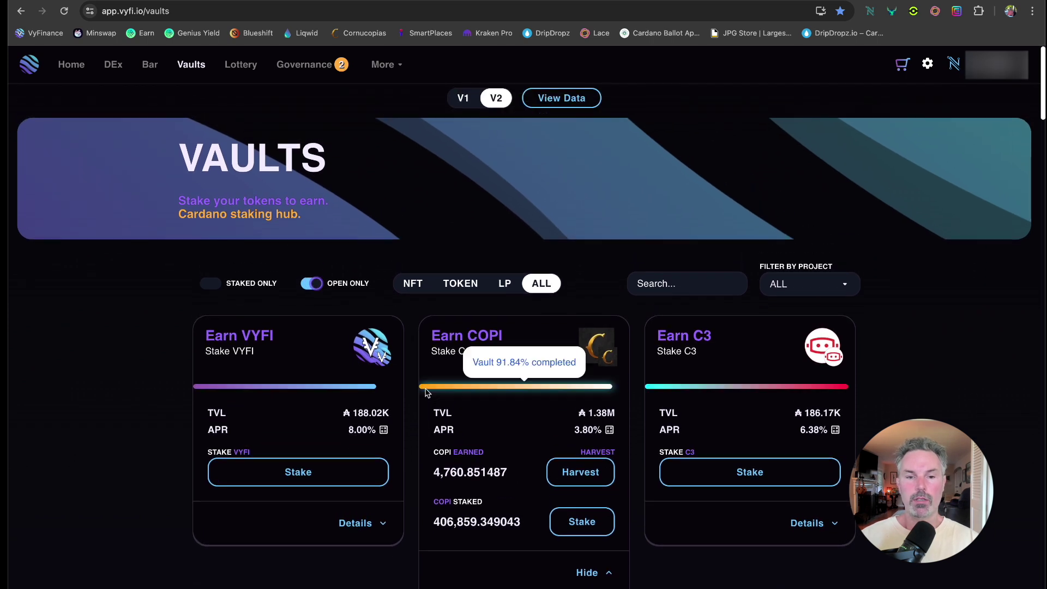
{"action": "left_click", "coordinate": [408, 285]}
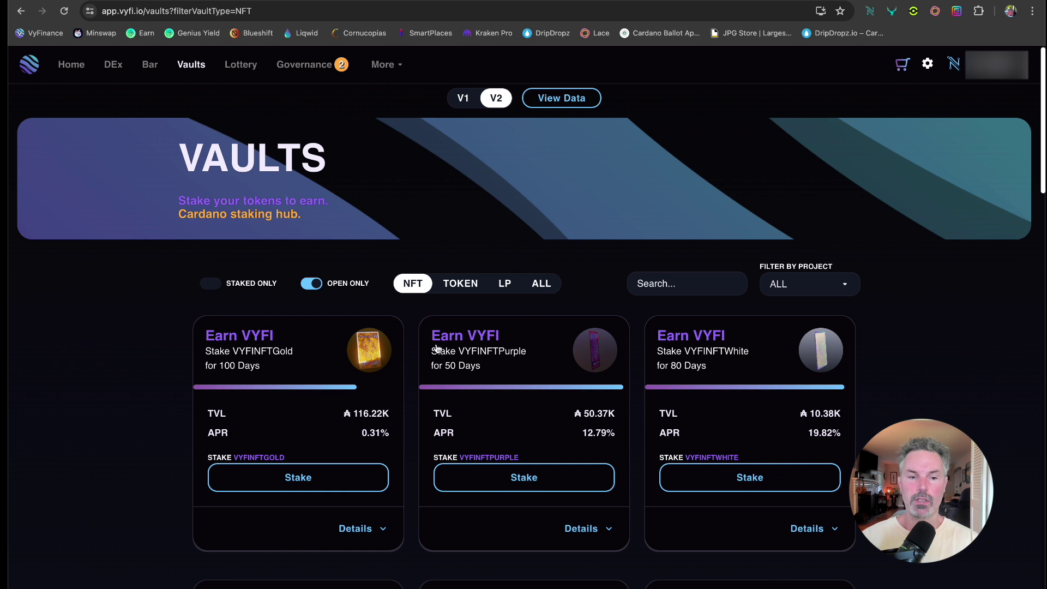
{"action": "left_click", "coordinate": [505, 285]}
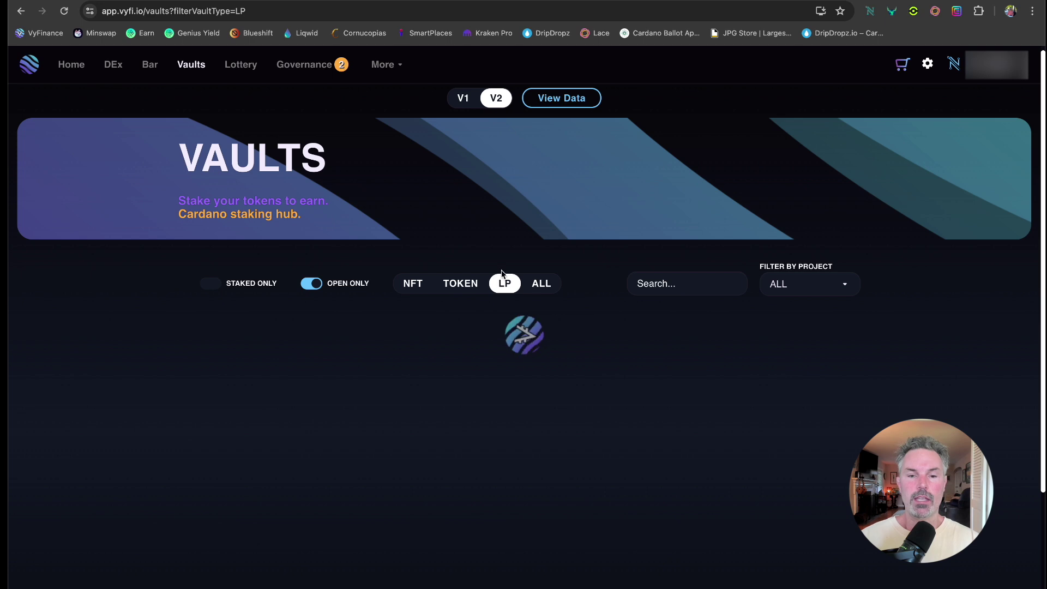
{"action": "left_click", "coordinate": [315, 284]}
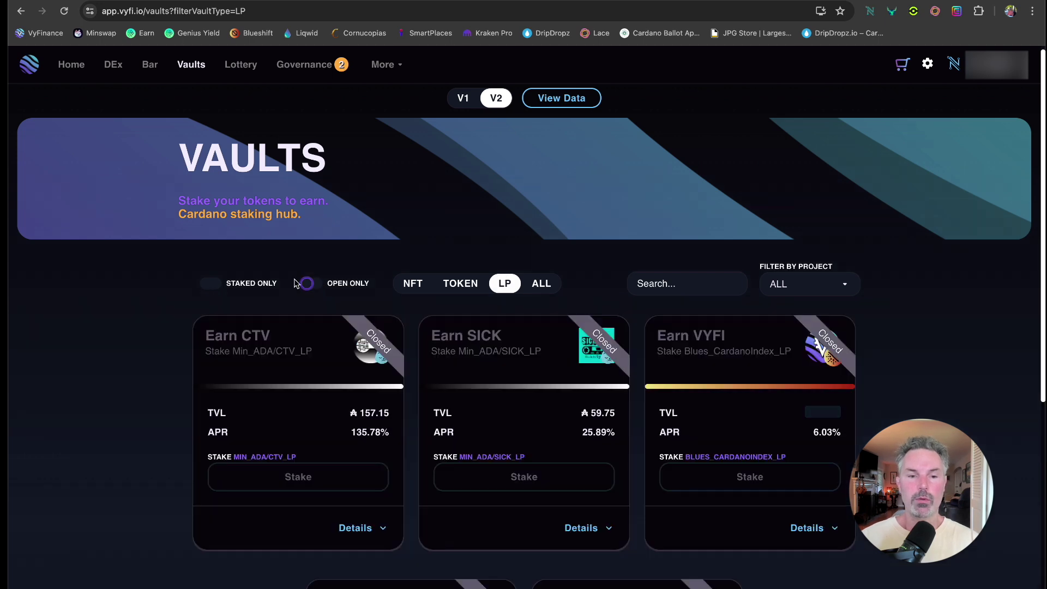
{"action": "left_click", "coordinate": [207, 284]}
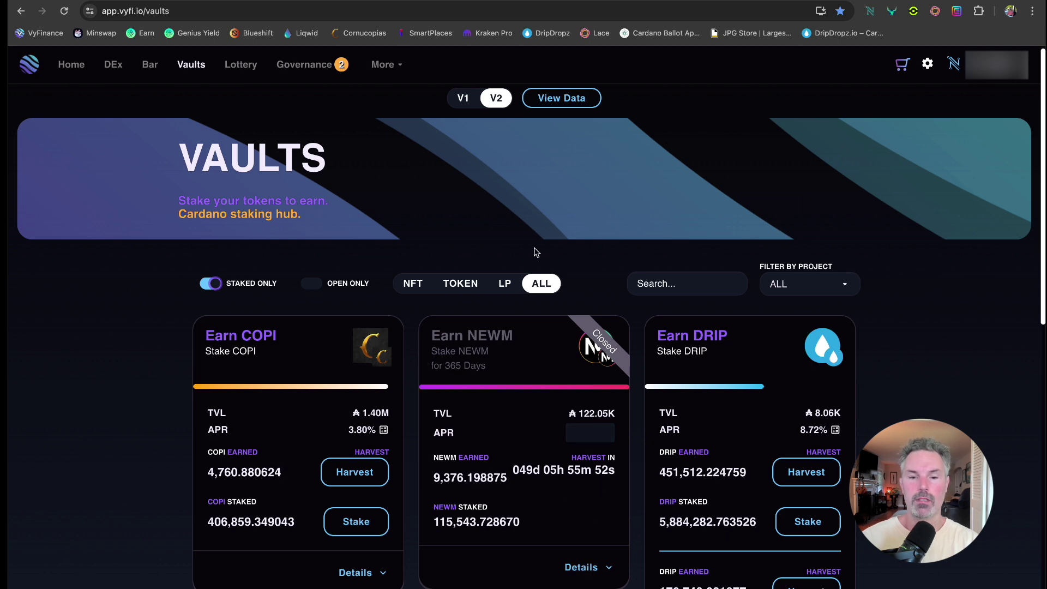
{"action": "scroll", "coordinate": [534, 245], "scroll_direction": "down", "scroll_amount": 5}
{"action": "scroll", "coordinate": [534, 243], "scroll_direction": "up", "scroll_amount": 2}
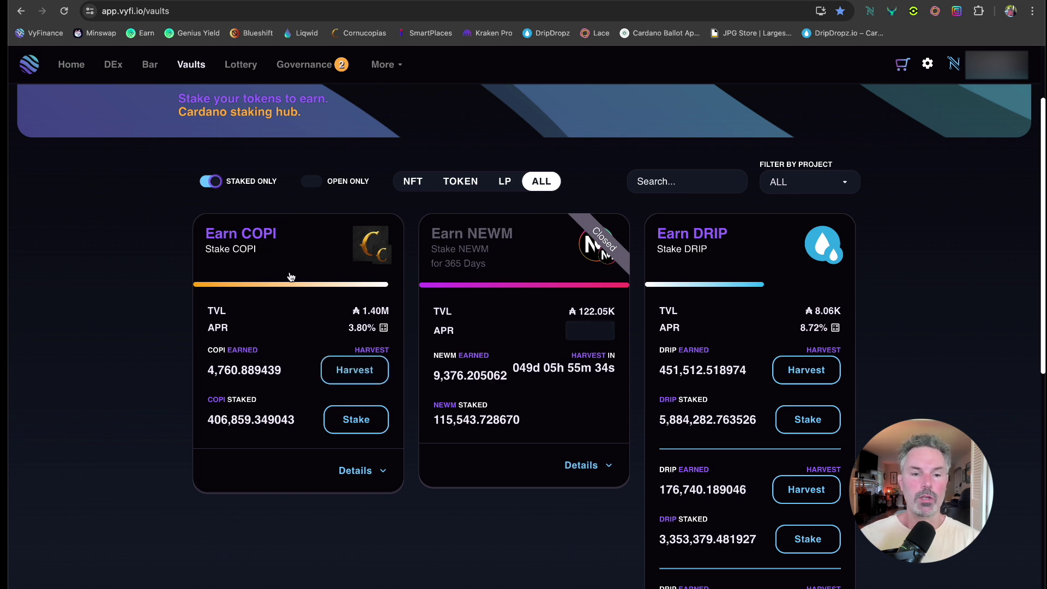
{"action": "mouse_move", "coordinate": [299, 288]}
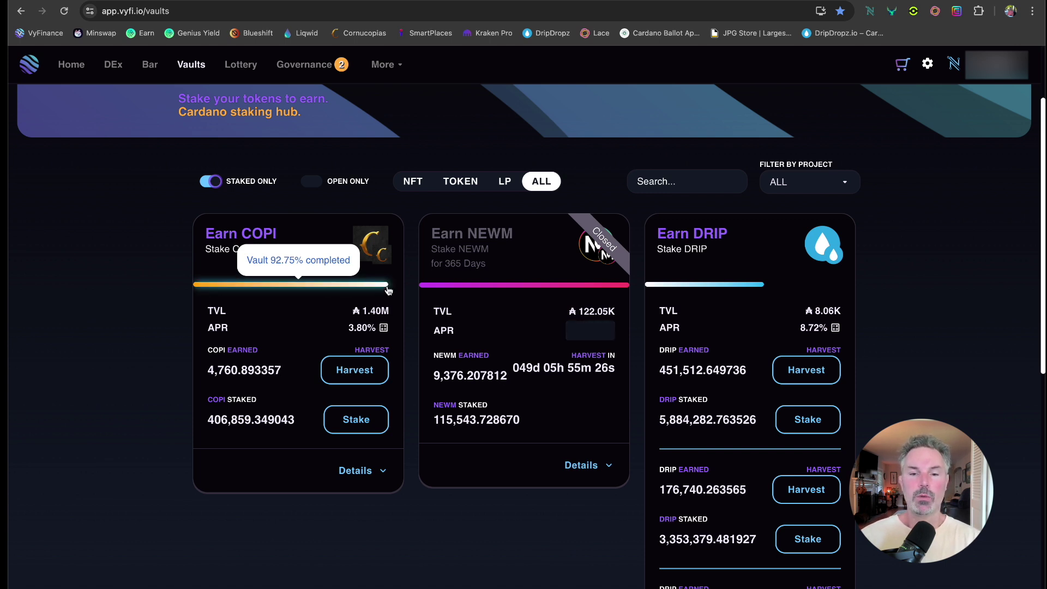
{"action": "mouse_move", "coordinate": [708, 290]}
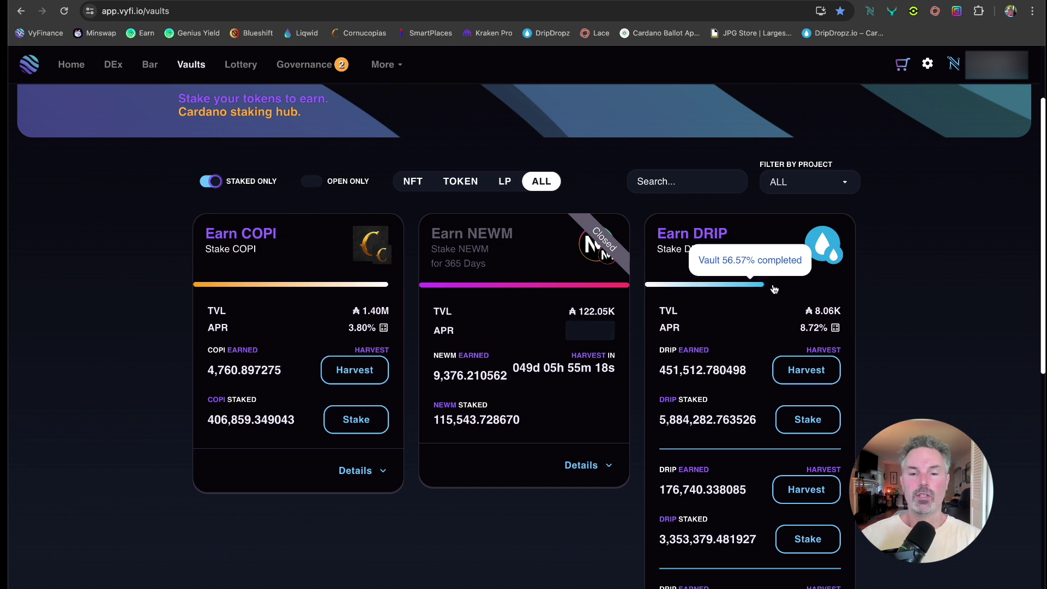
{"action": "mouse_move", "coordinate": [366, 290]}
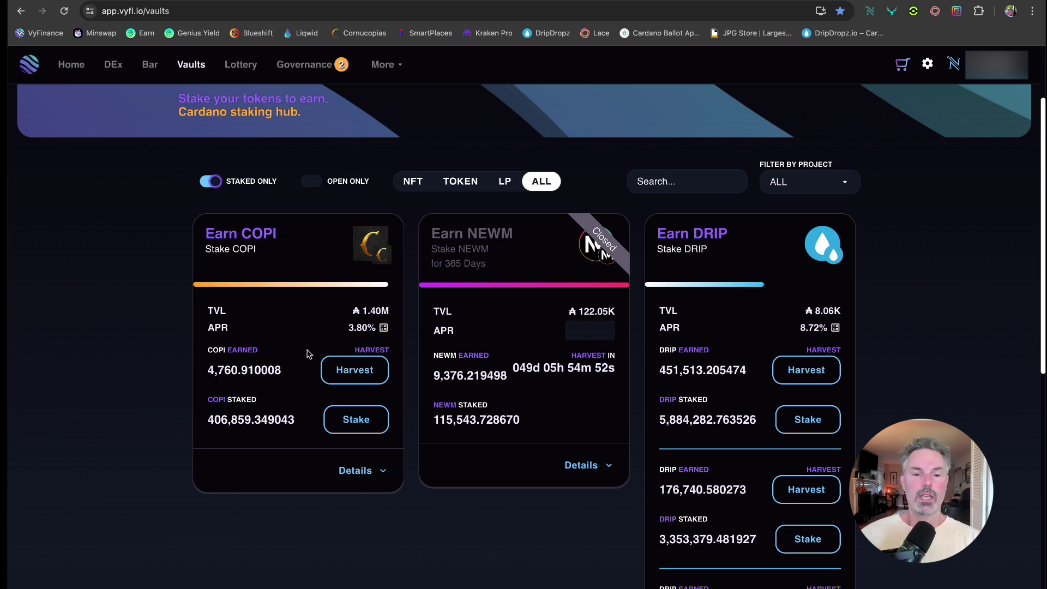
Expand the COPI vault's details to read the 3.5 ADA harvest fee, then collapse them.
{"action": "left_click", "coordinate": [358, 471]}
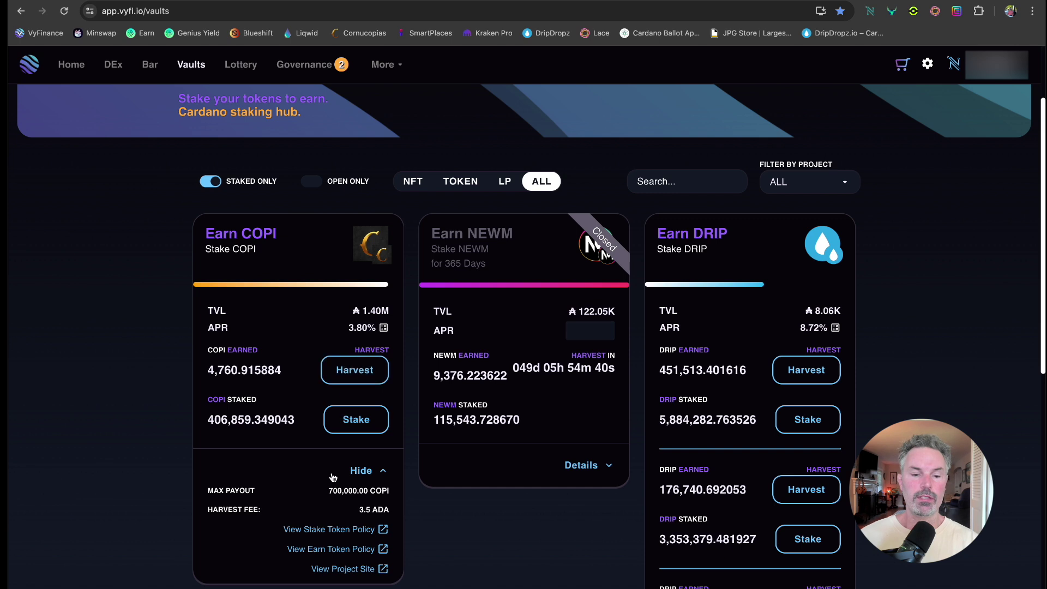
{"action": "left_click", "coordinate": [382, 471]}
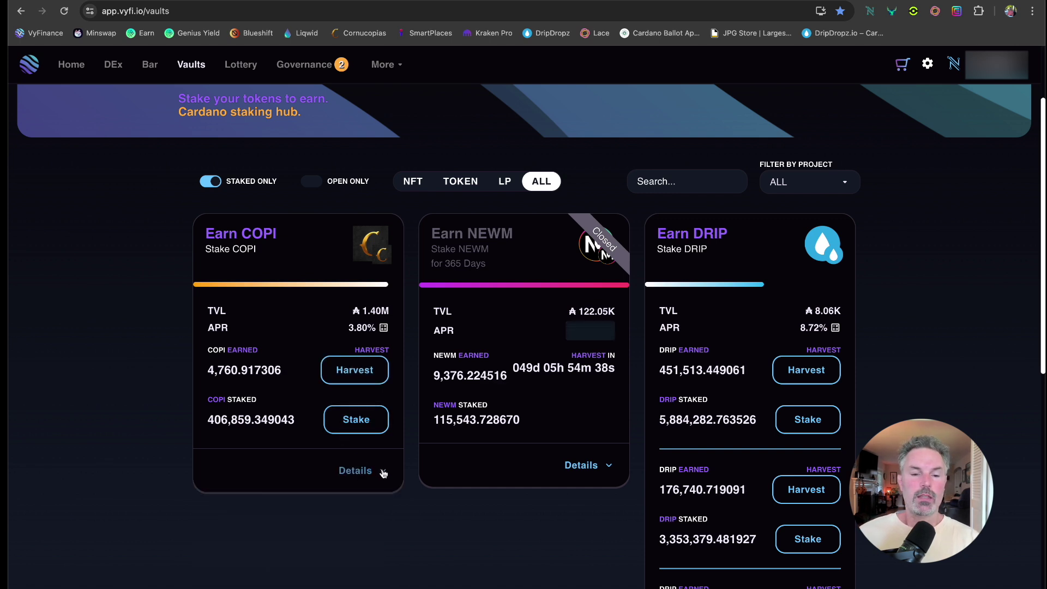
Start the COPI vault harvest and send the 3.5 ADA harvest fee for wallet signing.
{"action": "left_click", "coordinate": [351, 374]}
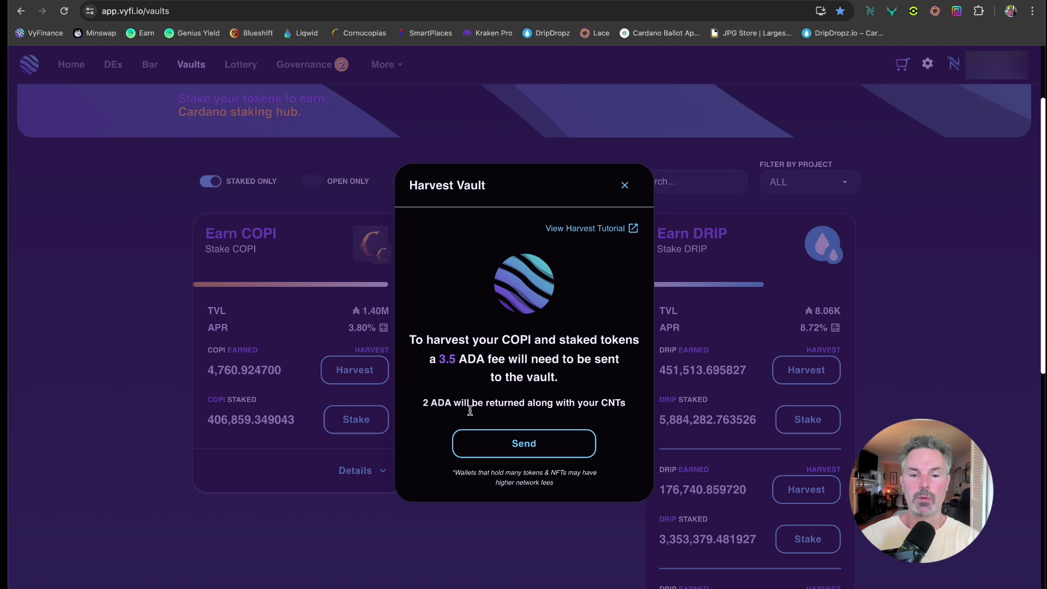
{"action": "left_click", "coordinate": [530, 450]}
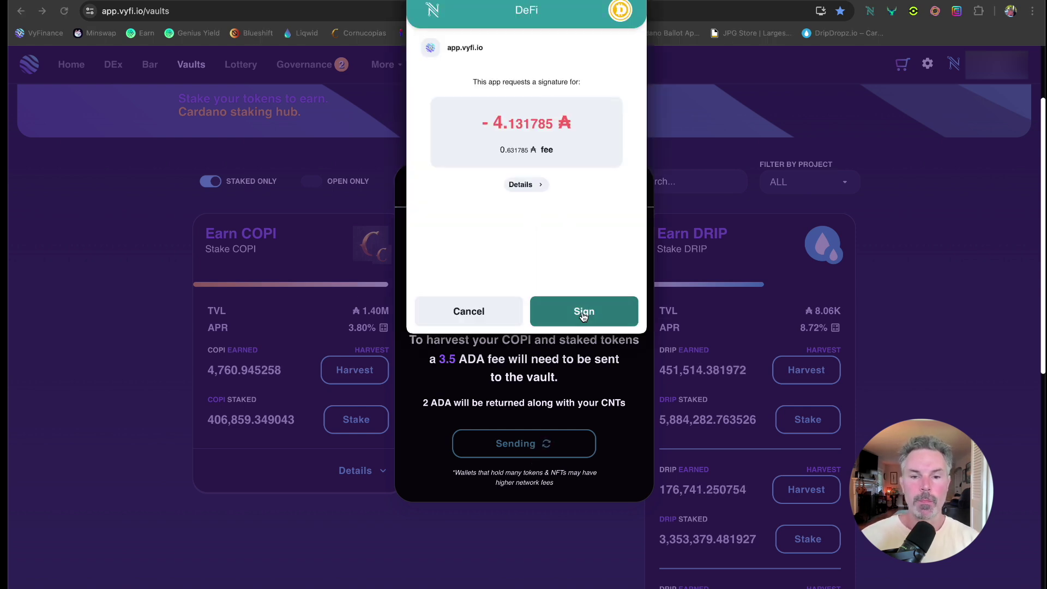
Sign the 4.131785 ADA harvest transaction in the wallet, confirming with the wallet password.
{"action": "left_click", "coordinate": [584, 316]}
{"action": "type", "text": "•••"}
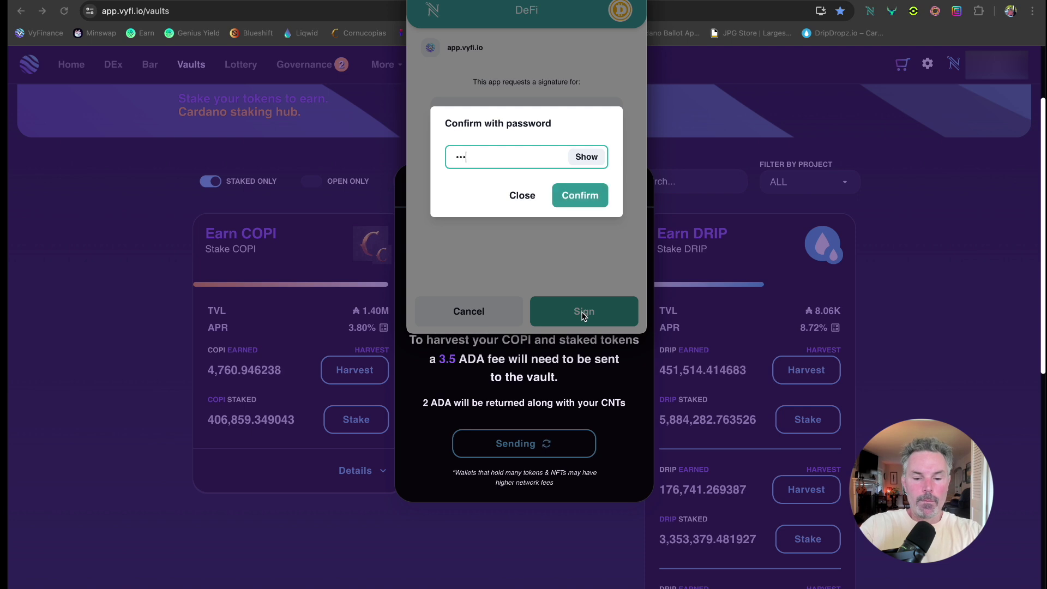
{"action": "key", "text": "Return"}
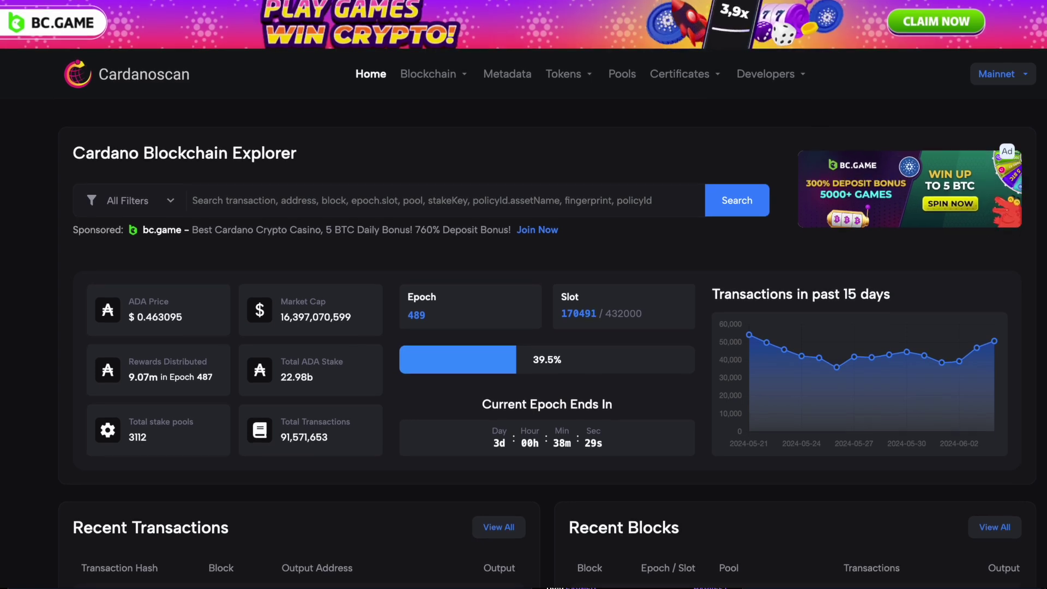
Scroll Cardanoscan's home page down to the recent transactions and latest blocks.
{"action": "scroll", "coordinate": [545, 294], "scroll_direction": "down", "scroll_amount": 6}
{"action": "scroll", "coordinate": [545, 294], "scroll_direction": "down", "scroll_amount": 1}
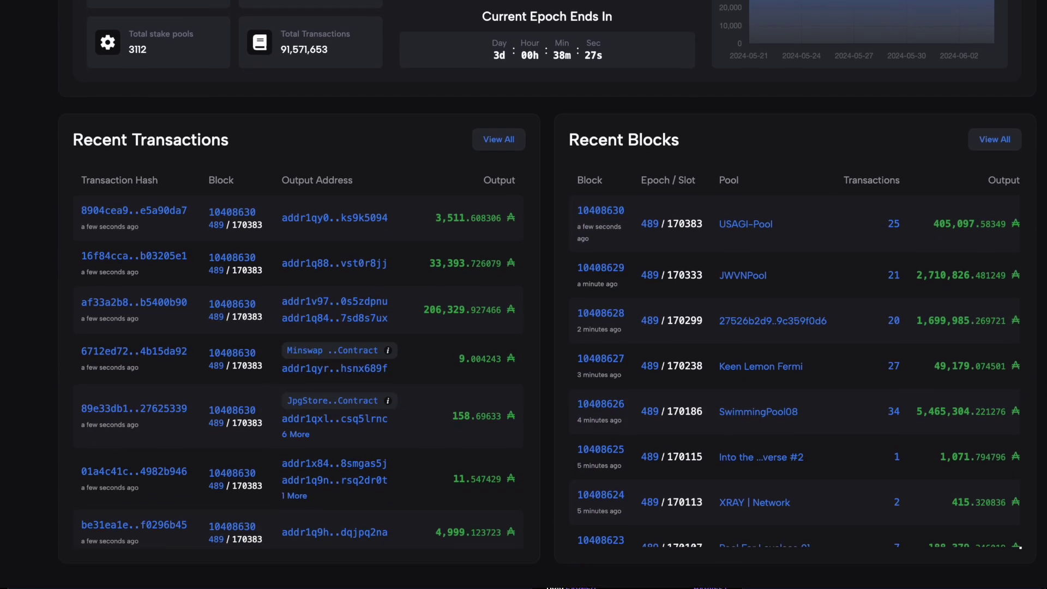